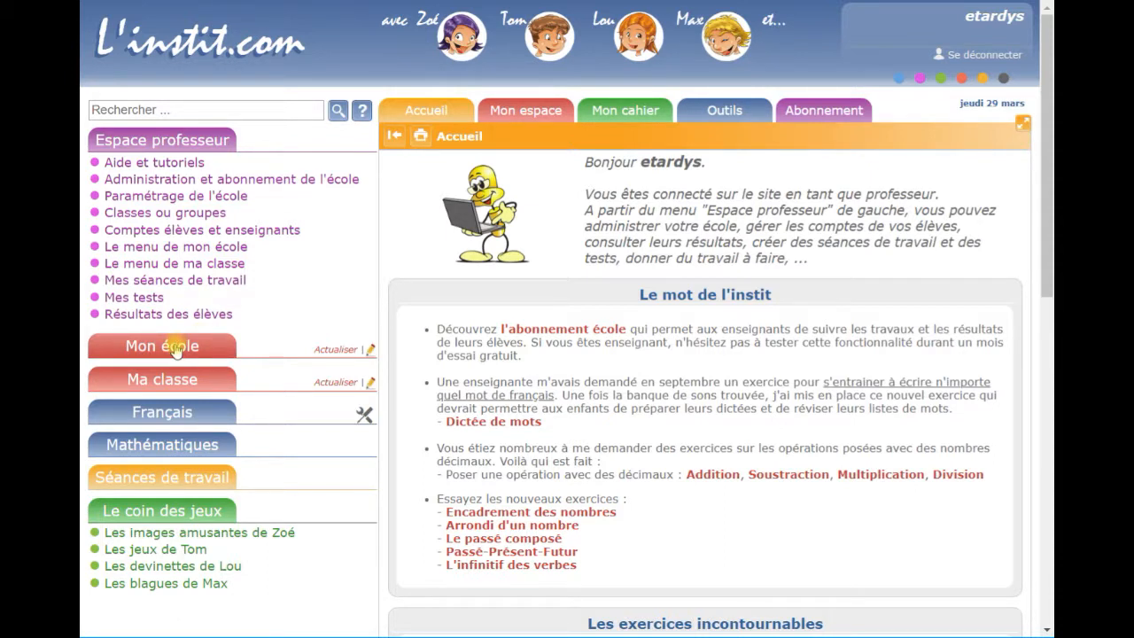
# View the Accueil publication in the "Présentation de l'école" section of the "Mon école" menu.
pyautogui.click(174, 349)
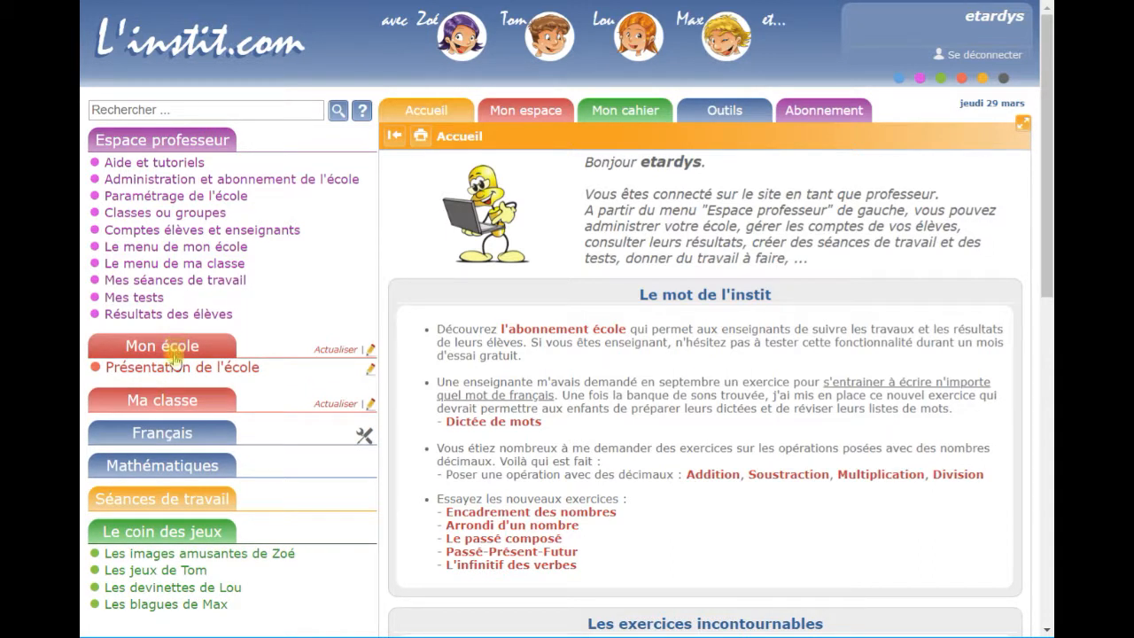
pyautogui.click(173, 372)
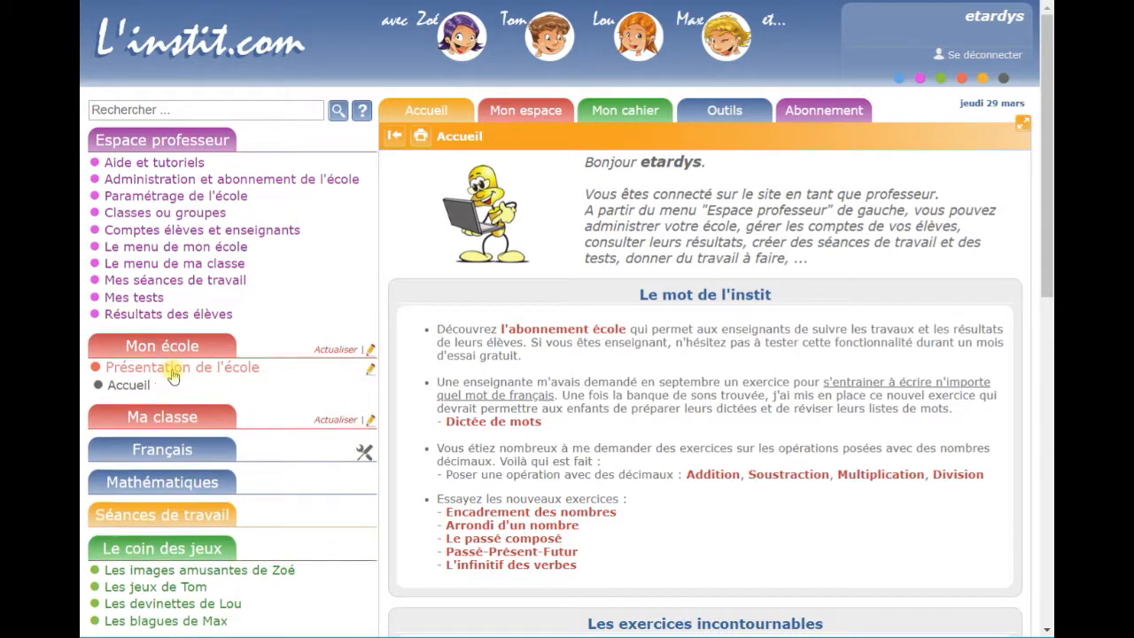
pyautogui.click(128, 388)
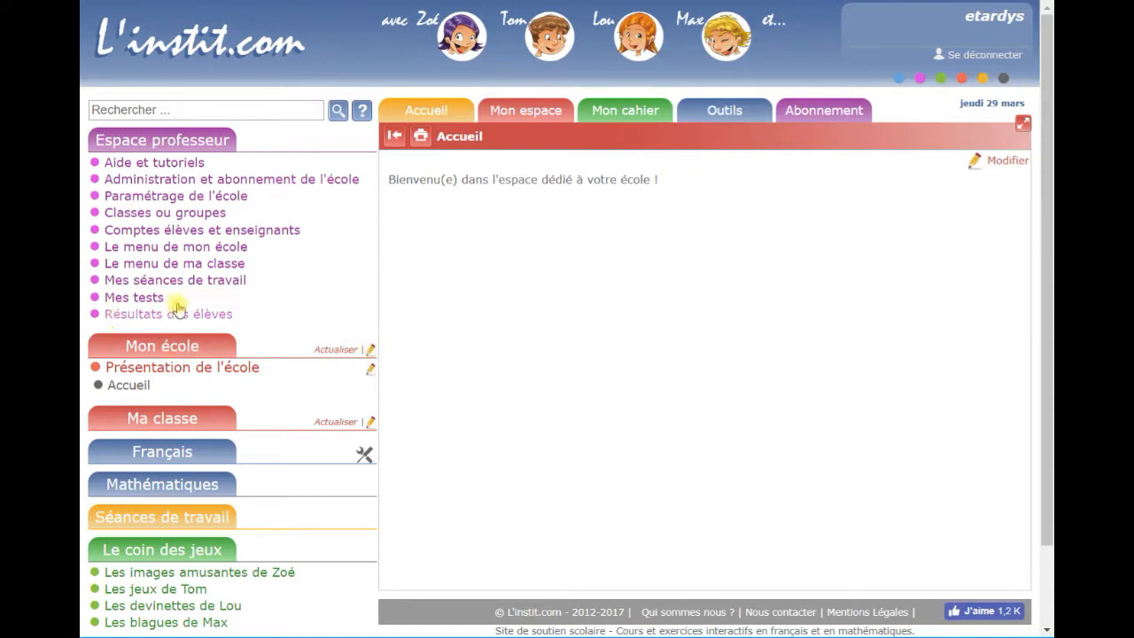
# Open the management page of the school menu and look at the example menus.
pyautogui.click(217, 254)
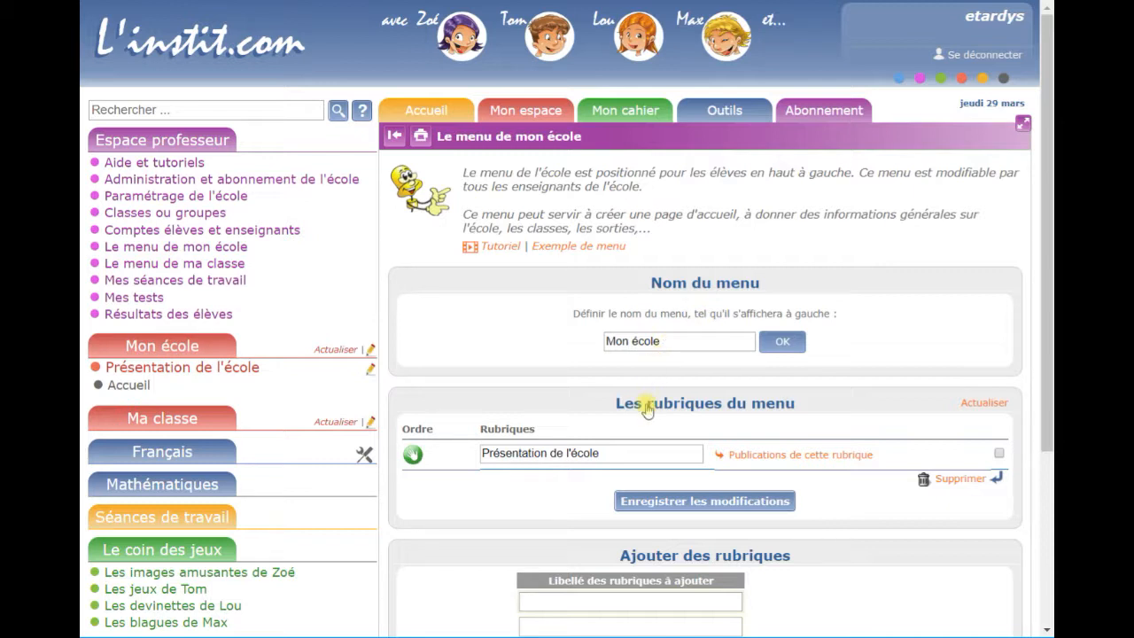
pyautogui.click(593, 253)
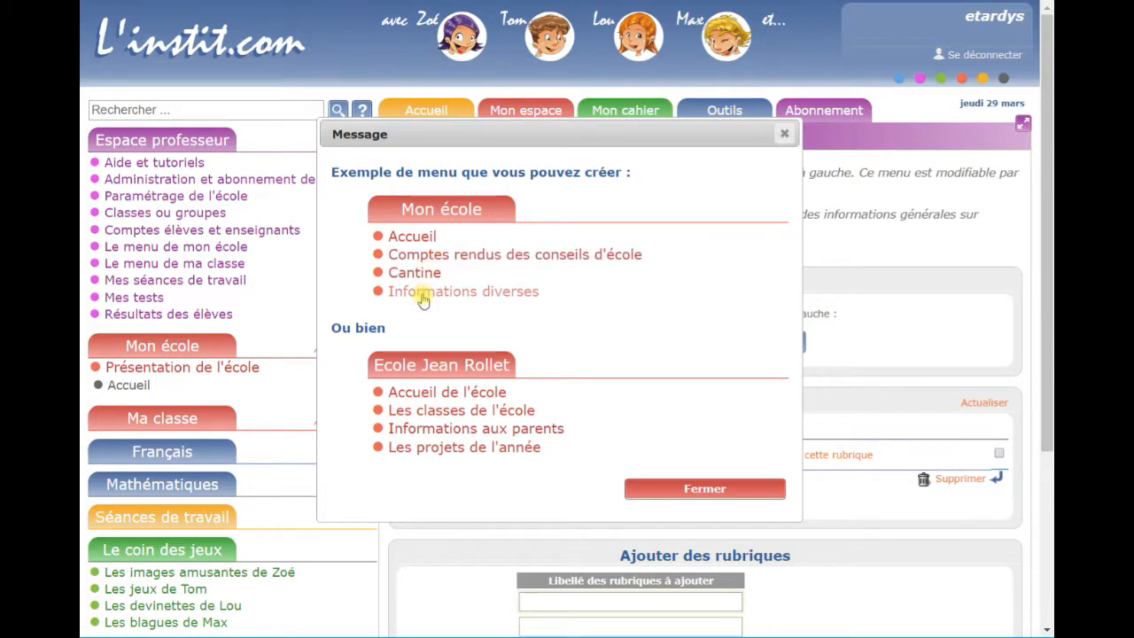
pyautogui.click(787, 135)
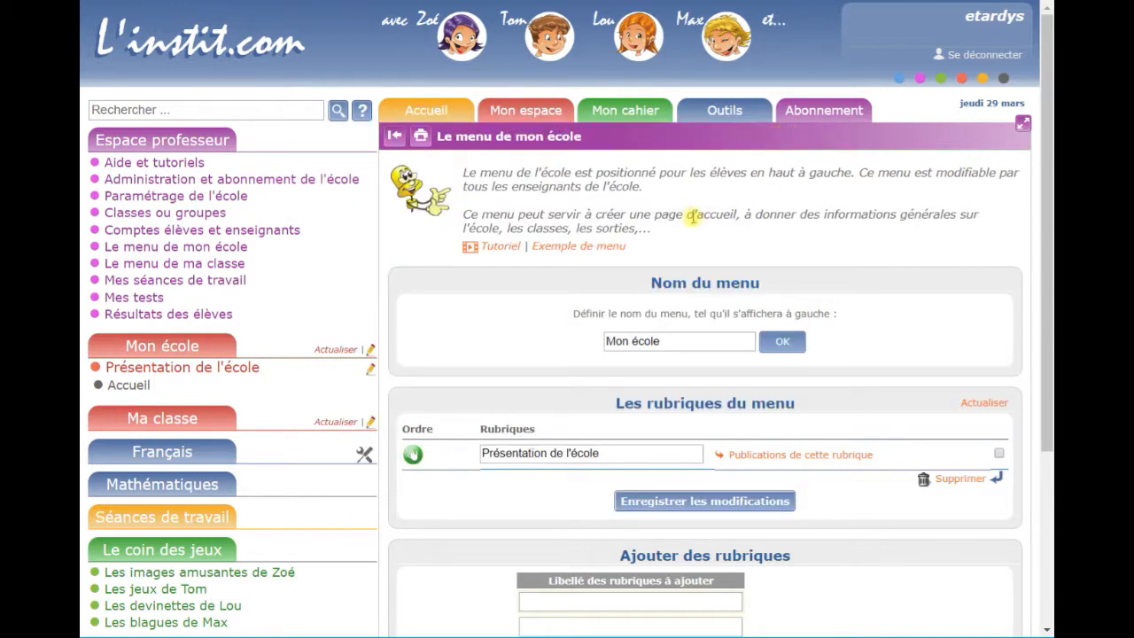
# Add a new section named "Conseils d'école" to the school menu and save it.
pyautogui.scroll(-2, 690, 219)
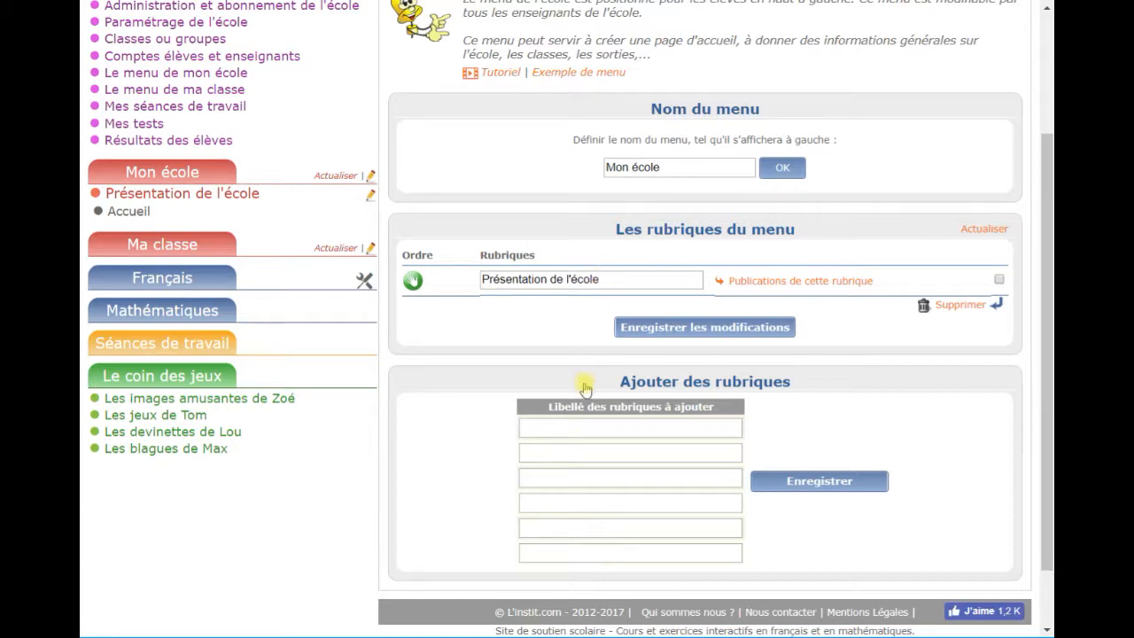
pyautogui.click(573, 427)
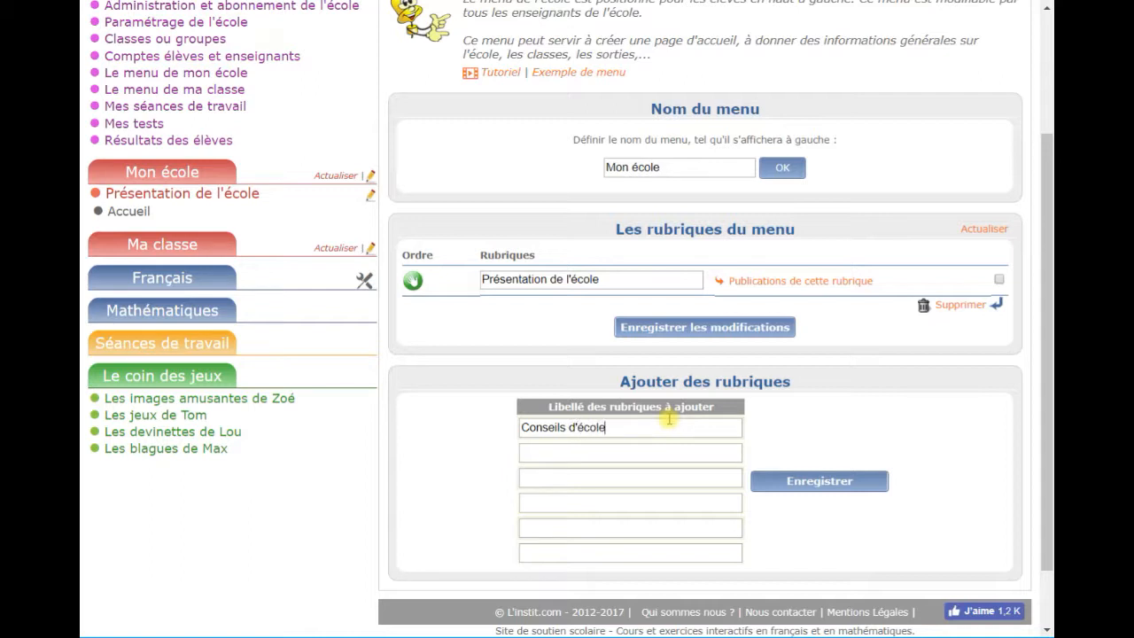
pyautogui.click(810, 481)
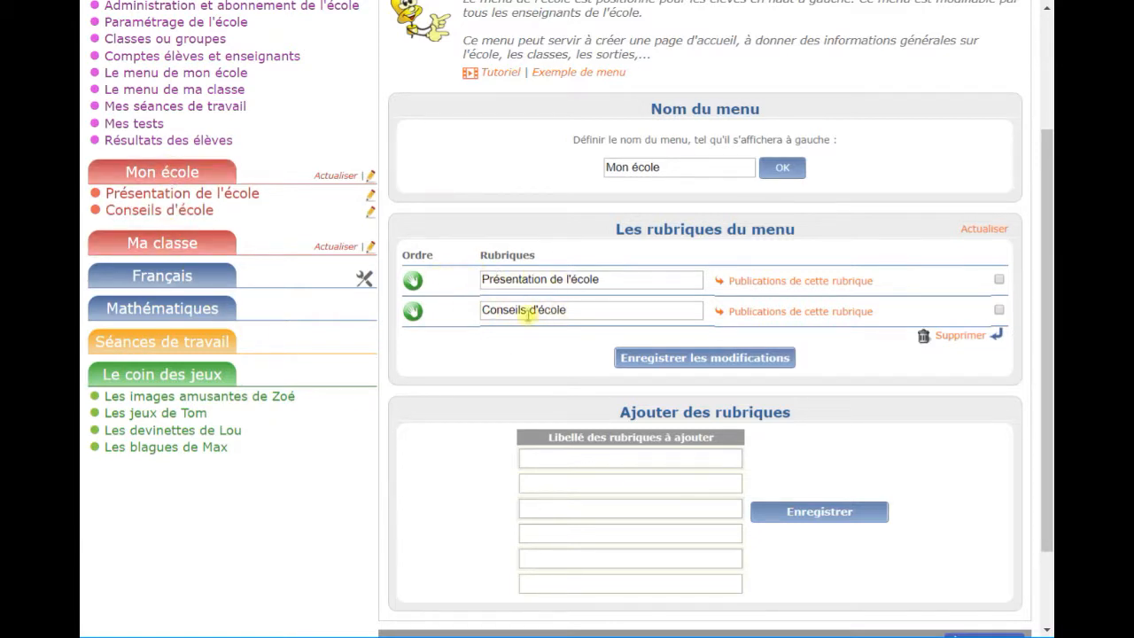
pyautogui.moveTo(413, 310); pyautogui.dragTo(376, 324)
# Rename the school menu as "Ecole des Tardys" and confirm the new name.
pyautogui.moveTo(677, 167); pyautogui.dragTo(574, 163)
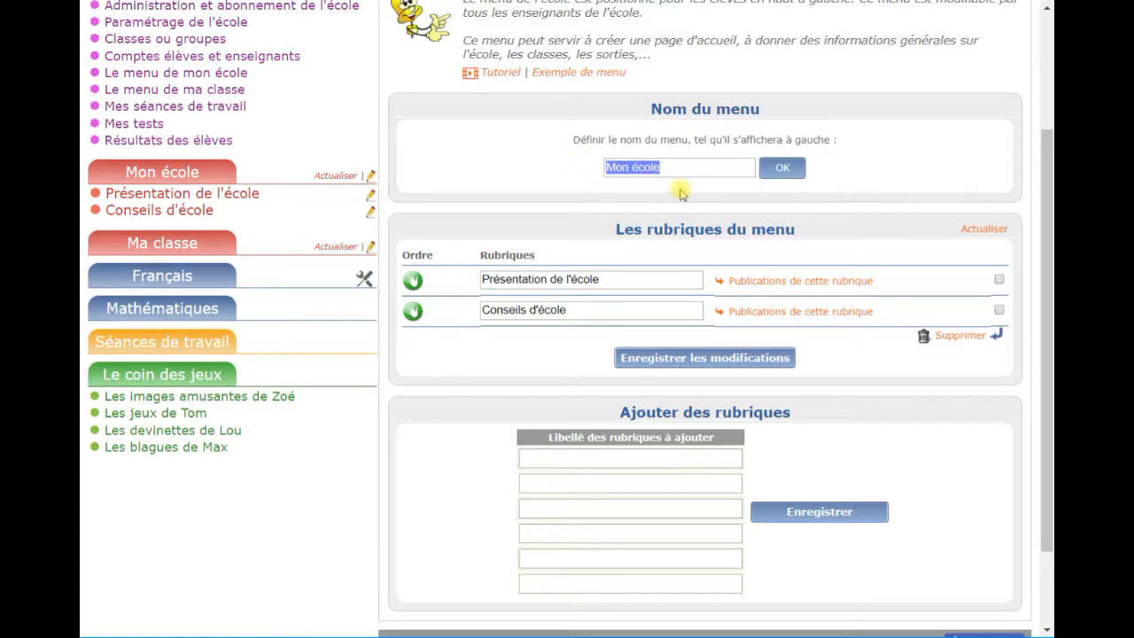
pyautogui.write('Ecole')
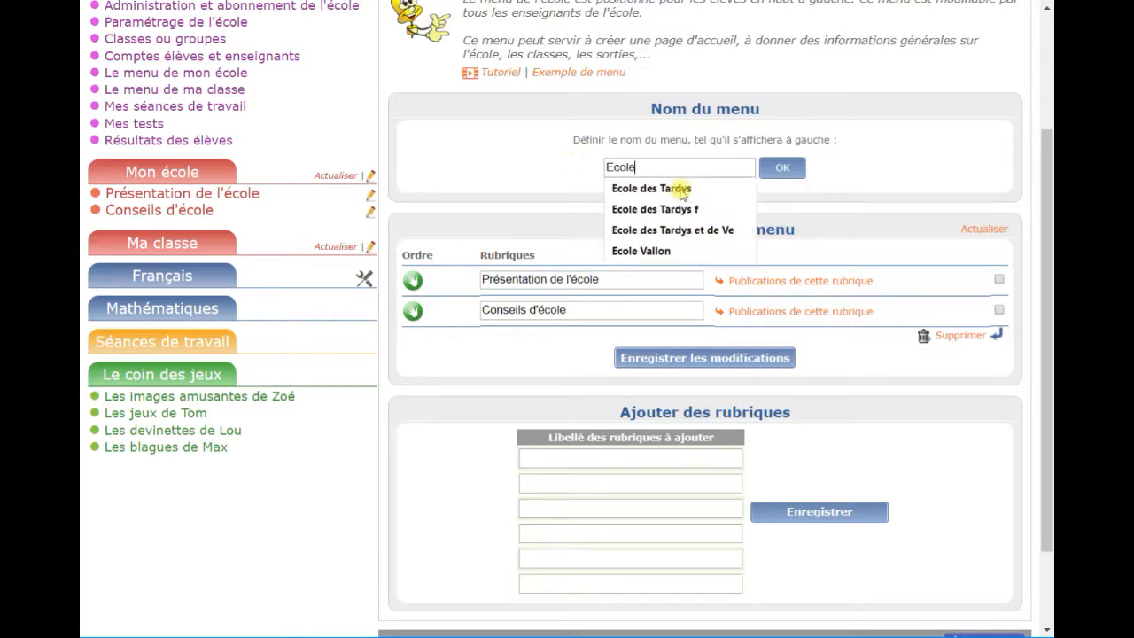
pyautogui.write('s')
pyautogui.press('BackSpace')
pyautogui.click(663, 188)
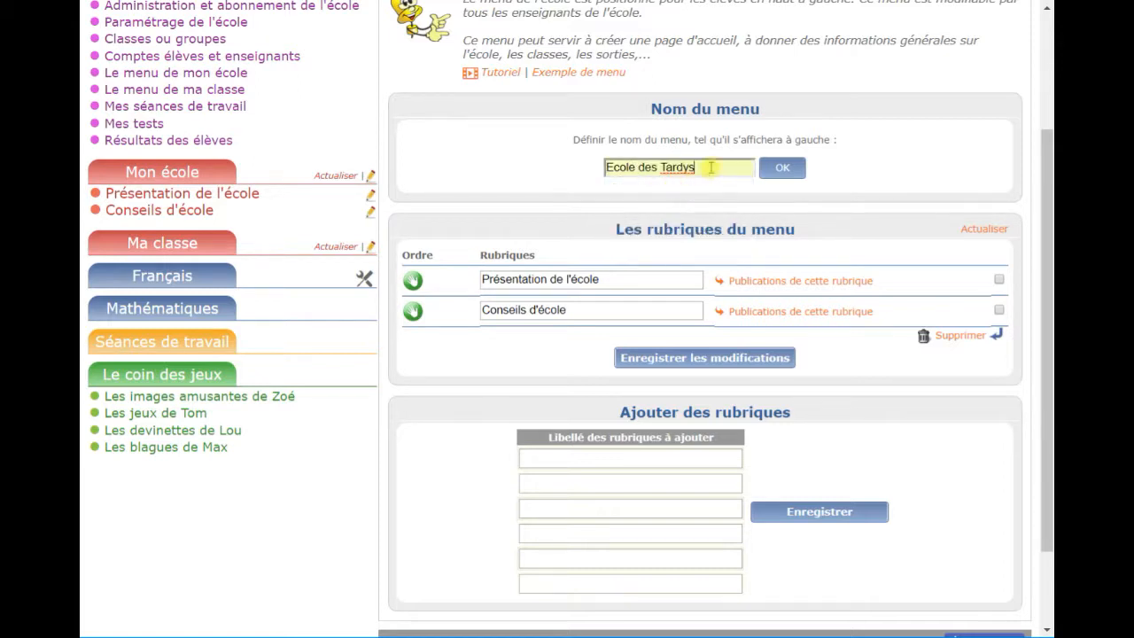
pyautogui.click(779, 171)
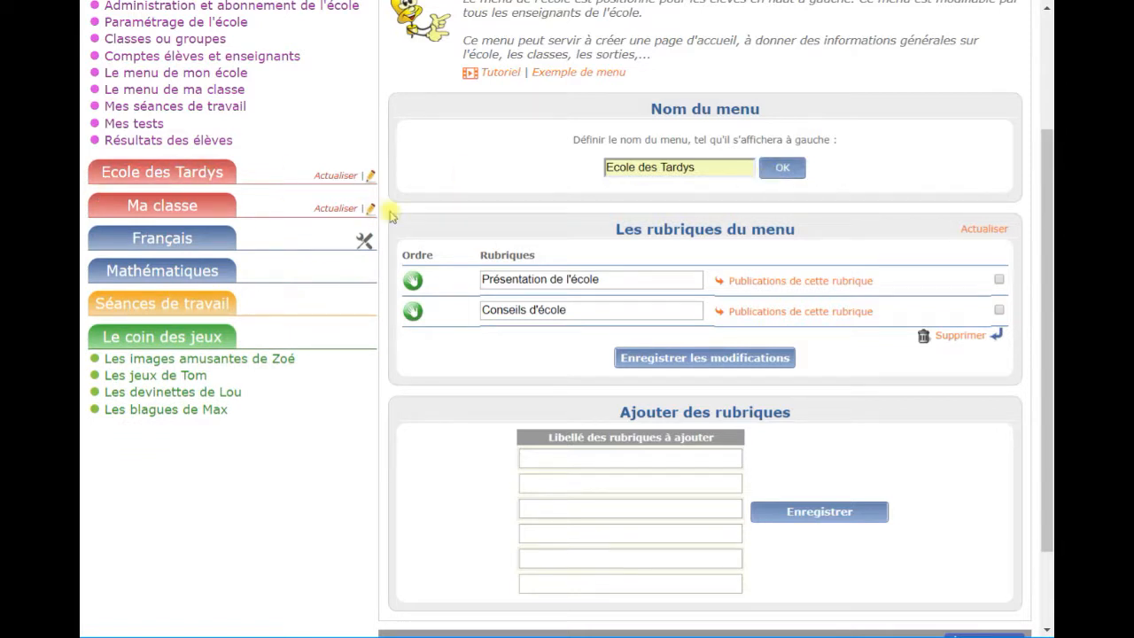
# Open the publications of the "Présentation de l'école" section and start editing the Accueil publication.
pyautogui.click(999, 281)
pyautogui.click(1000, 280)
pyautogui.click(763, 284)
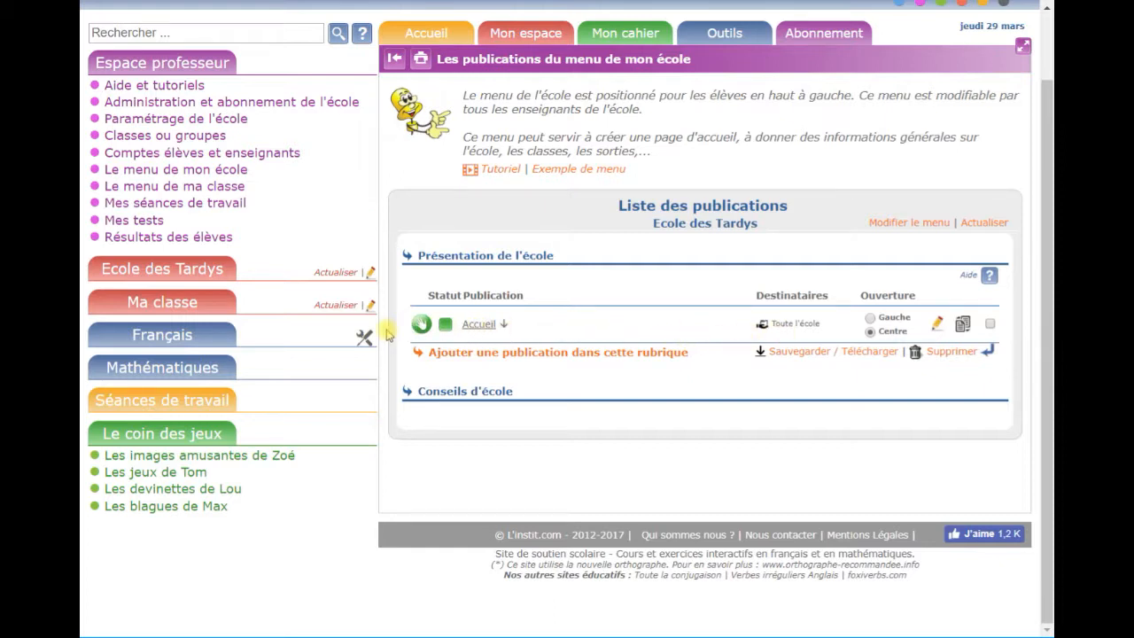
pyautogui.click(937, 326)
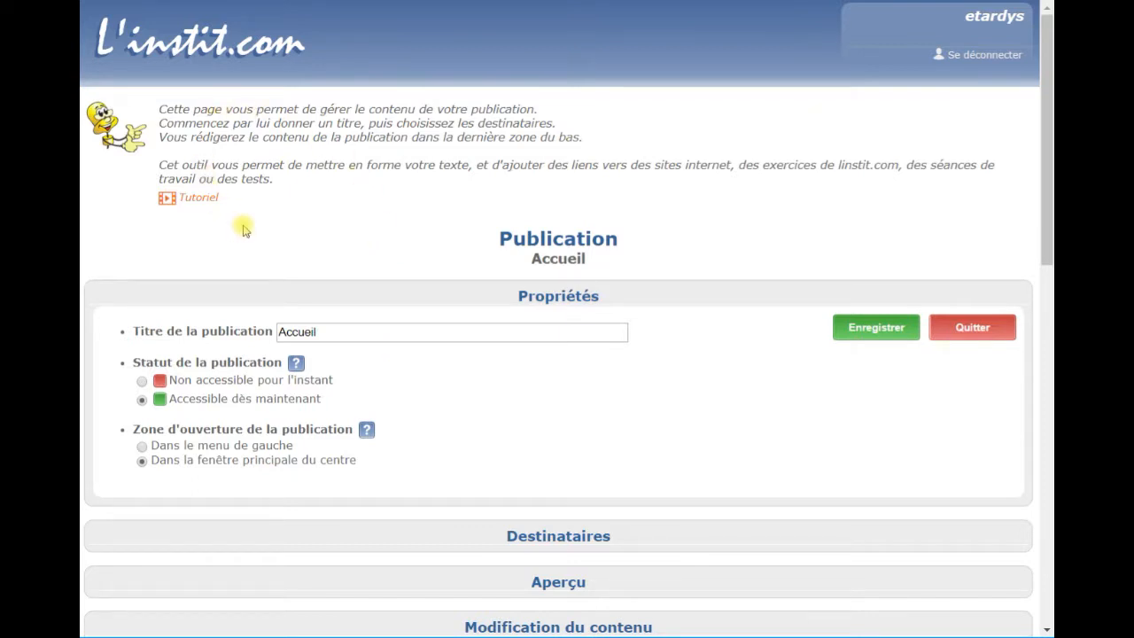
# Examine the Accueil publication's properties: title, access status and opening zone.
pyautogui.scroll(-3, 246, 229)
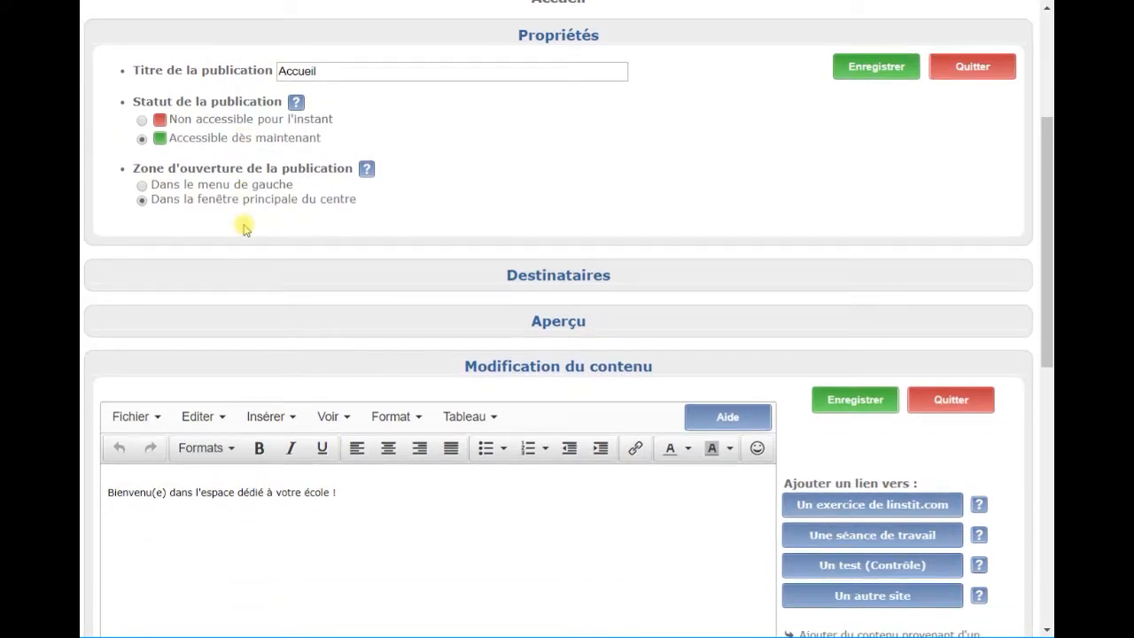
pyautogui.scroll(2, 245, 229)
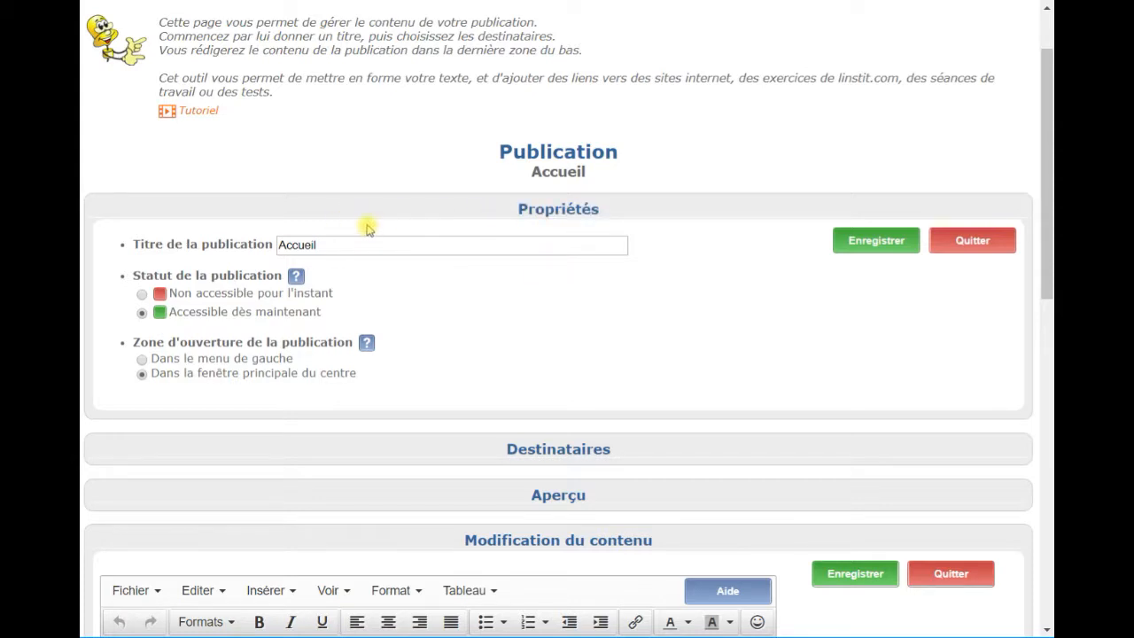
pyautogui.scroll(-1, 359, 228)
pyautogui.doubleClick(293, 158)
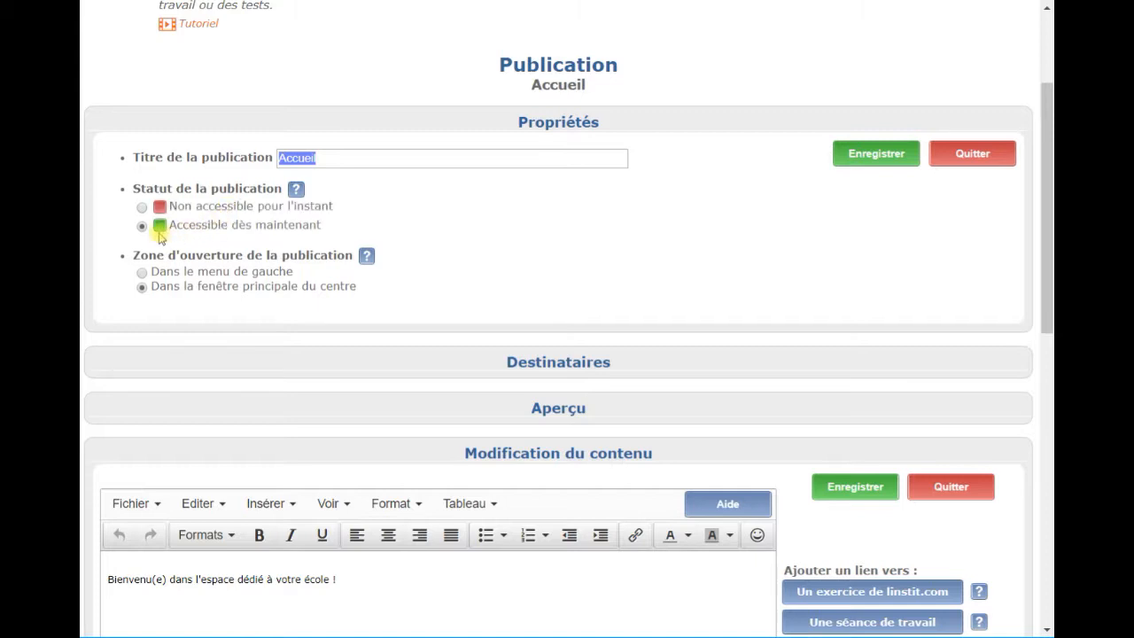
pyautogui.click(177, 207)
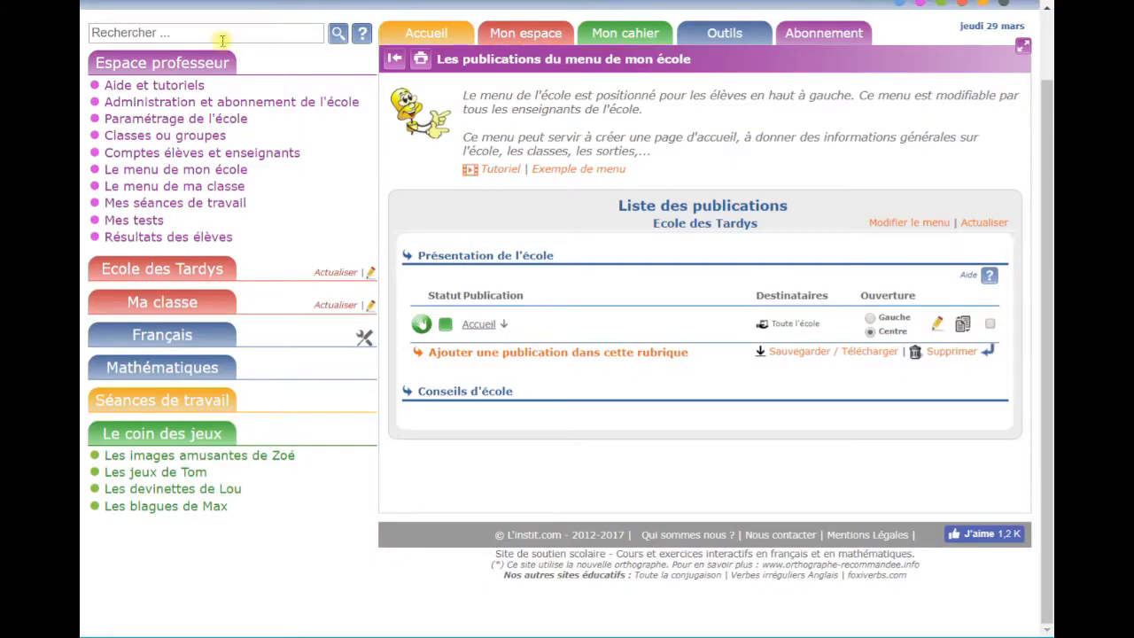
# Switch back to the main site and expand the "Présentation de l'école" section of the Ecole des Tardys menu.
pyautogui.click(152, 268)
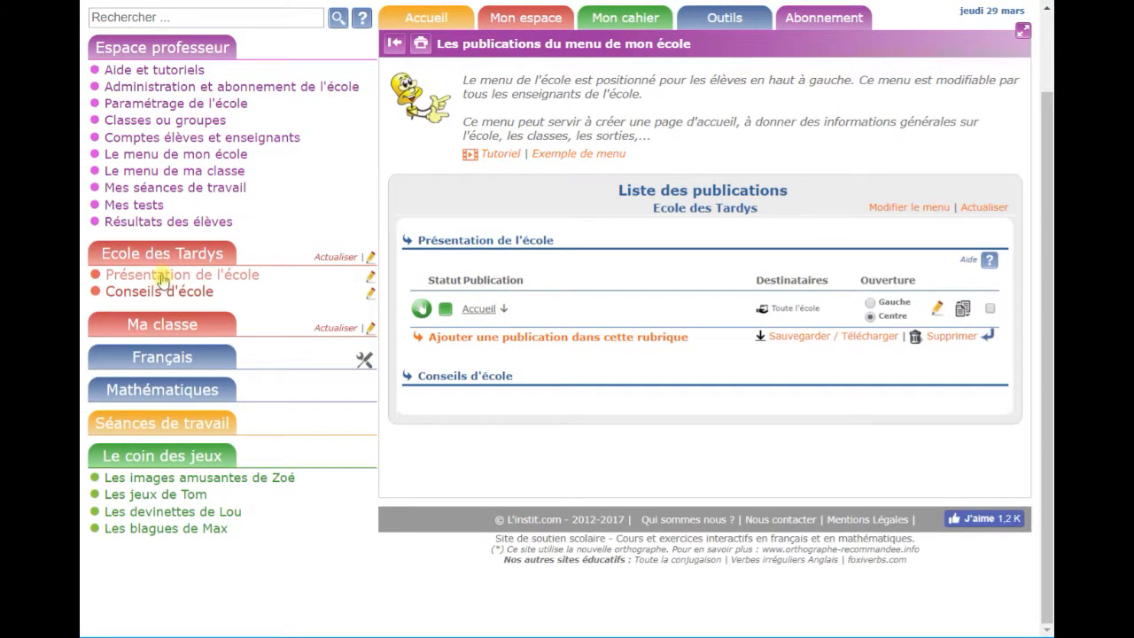
pyautogui.click(149, 274)
# Set the Accueil publication's opening zone to "Dans le menu de gauche", save it and quit the editor.
pyautogui.click(139, 275)
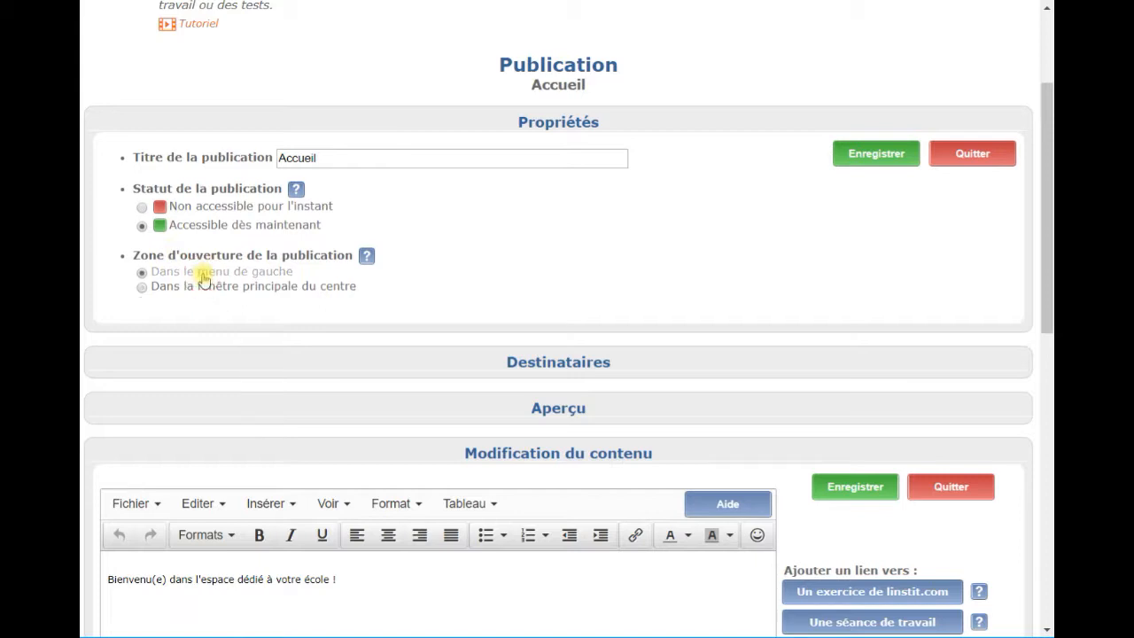
pyautogui.click(873, 155)
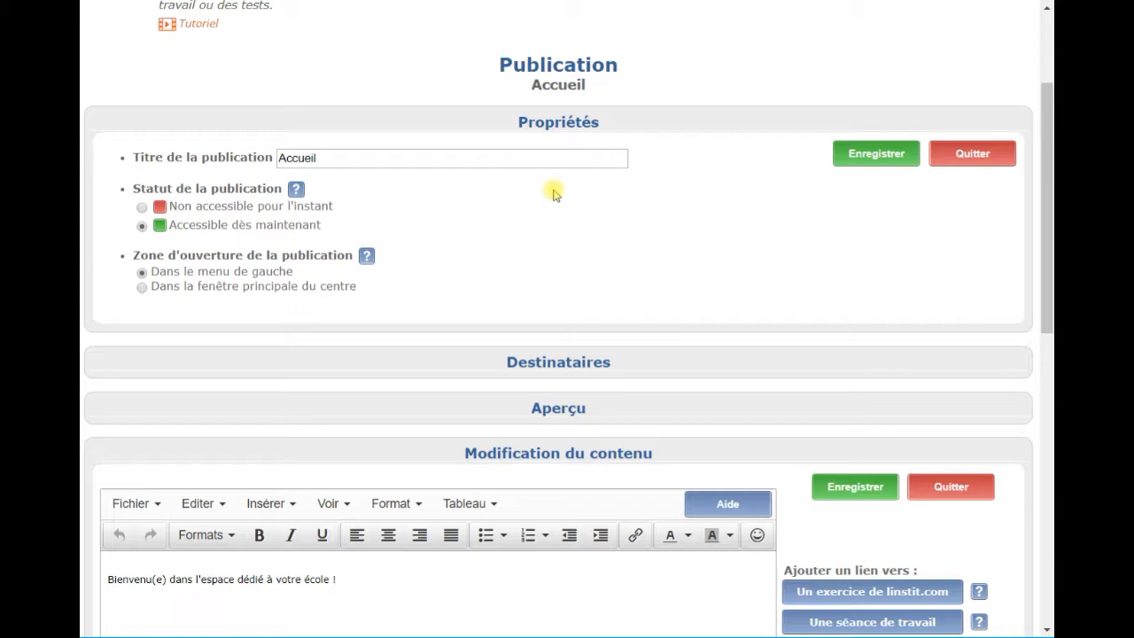
pyautogui.click(972, 154)
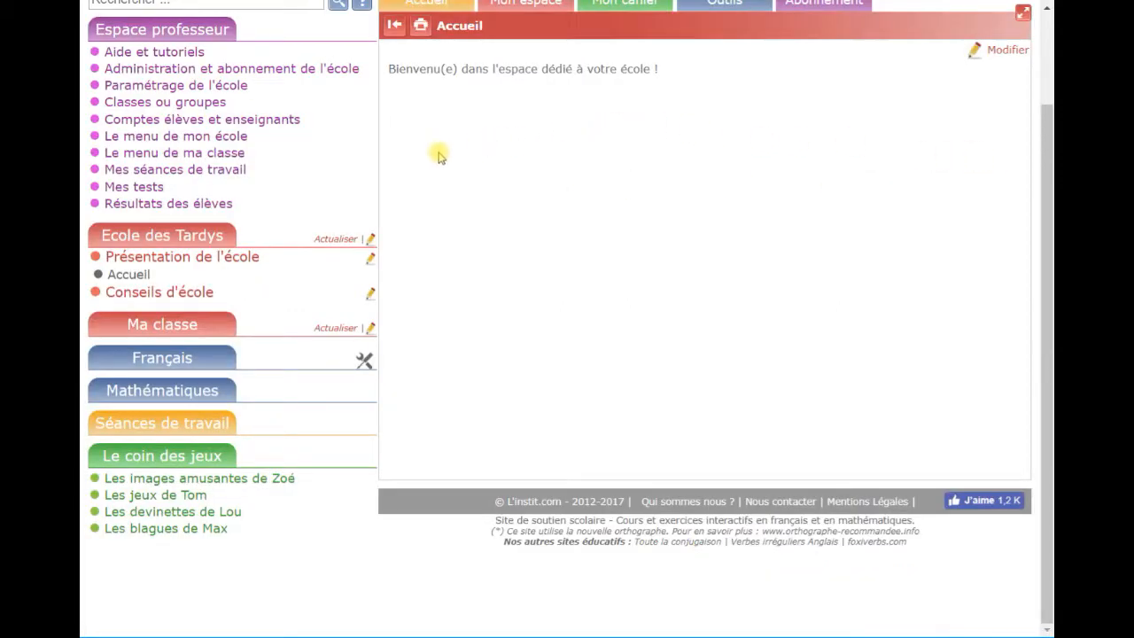
# Refresh the Ecole des Tardys menu and view the Accueil publication in the "Présentation de l'école" section.
pyautogui.click(342, 240)
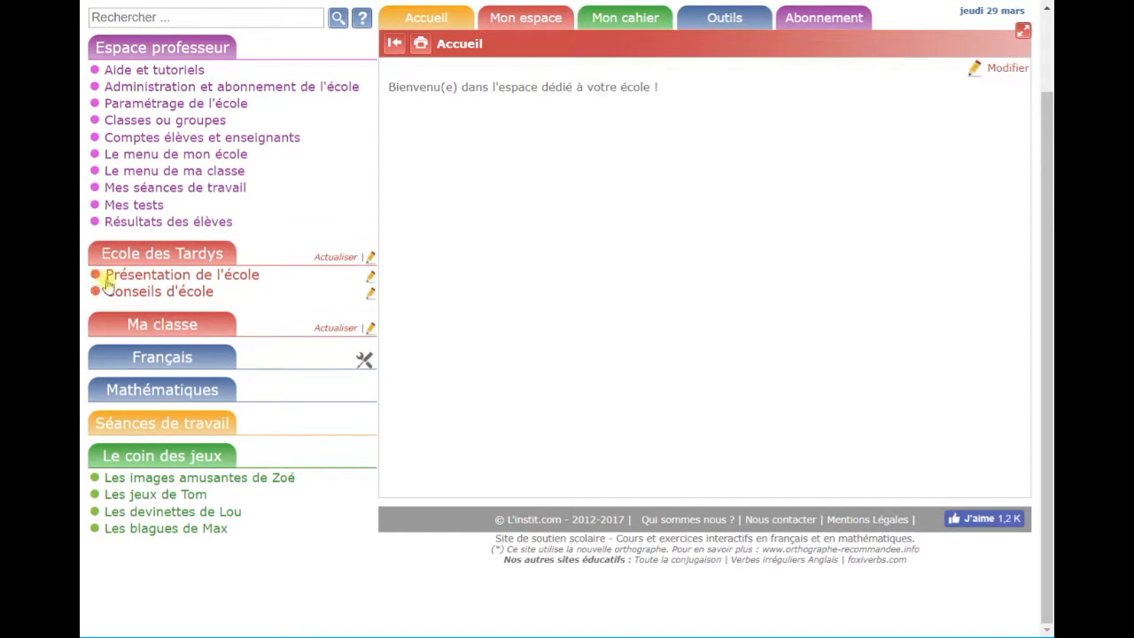
pyautogui.click(133, 276)
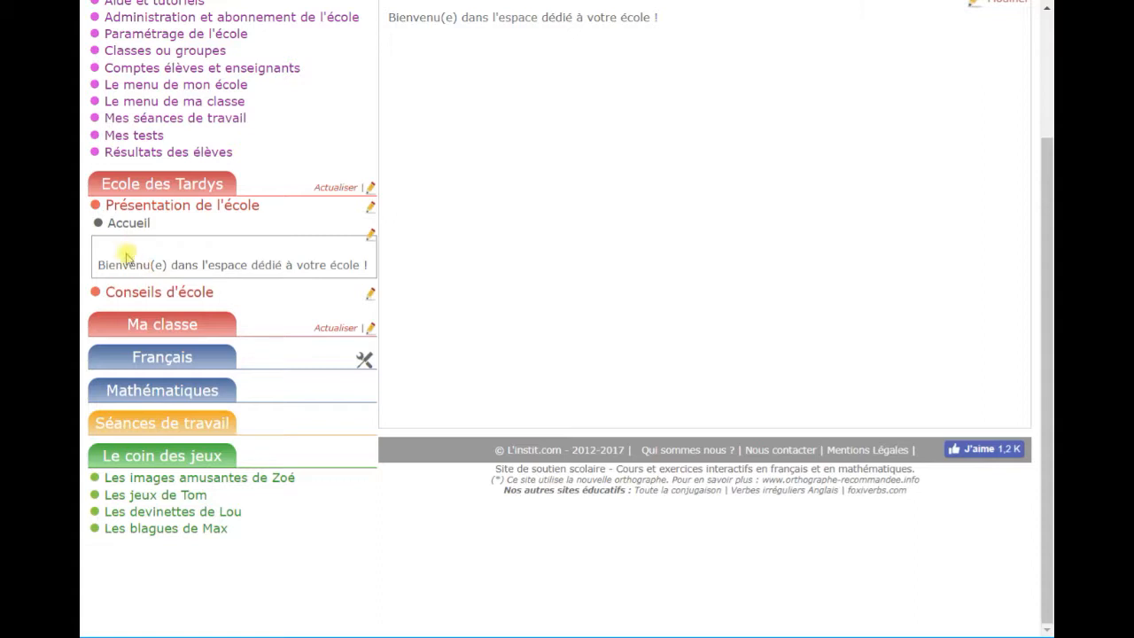
# View the Exemple publication under "Travail à faire" in Ma classe, open its "Choisir entre a / à / as" exercise, and collapse the class menu.
pyautogui.click(139, 322)
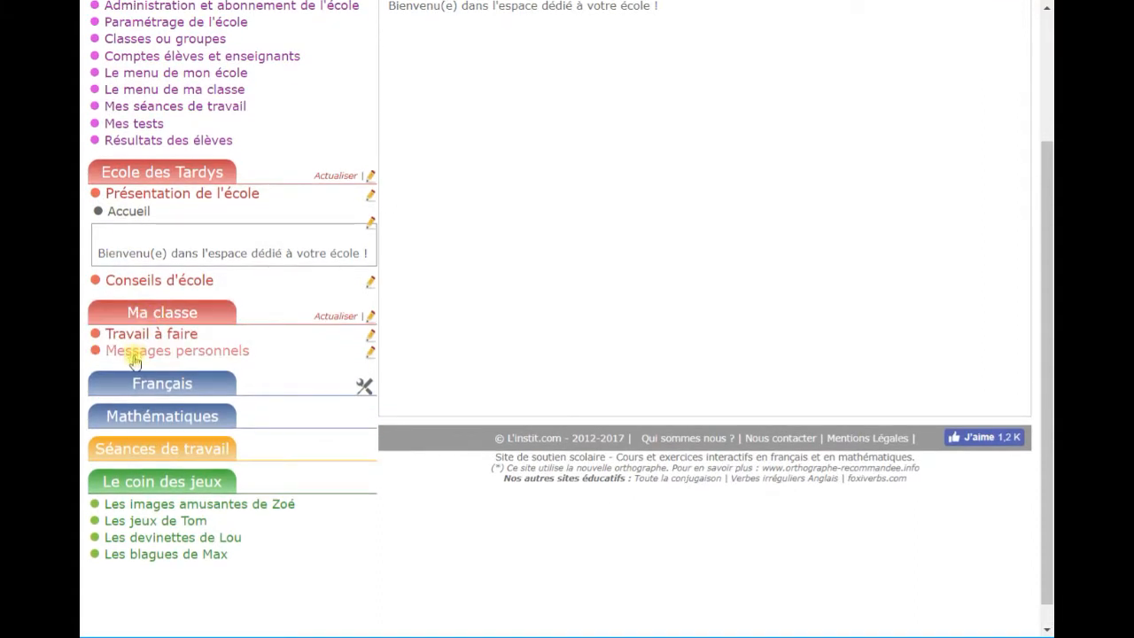
pyautogui.click(142, 336)
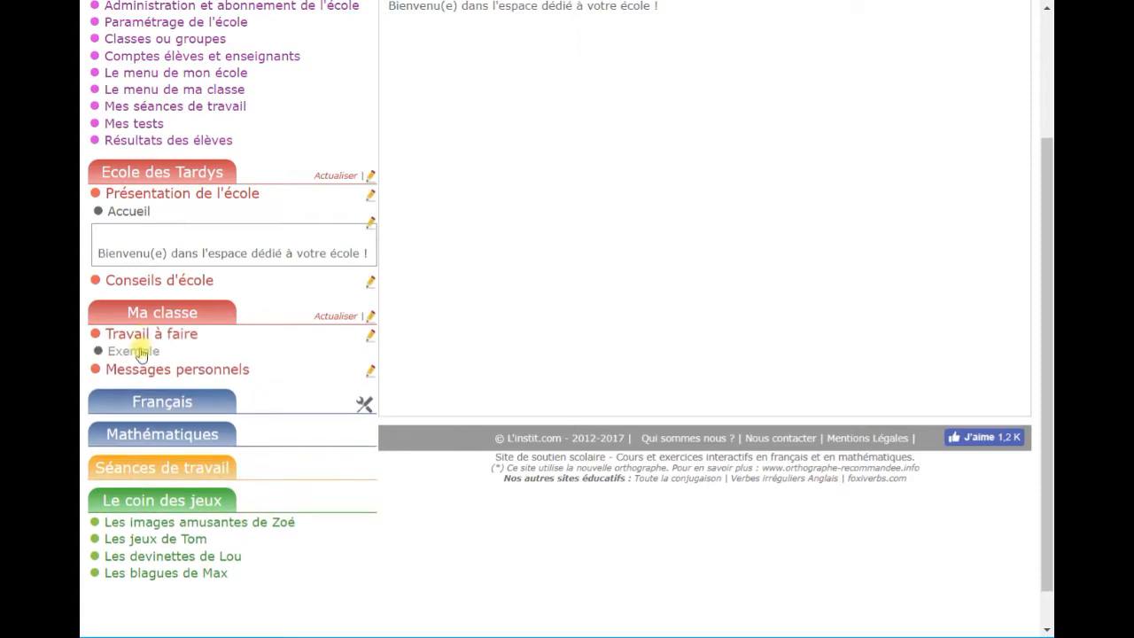
pyautogui.click(133, 351)
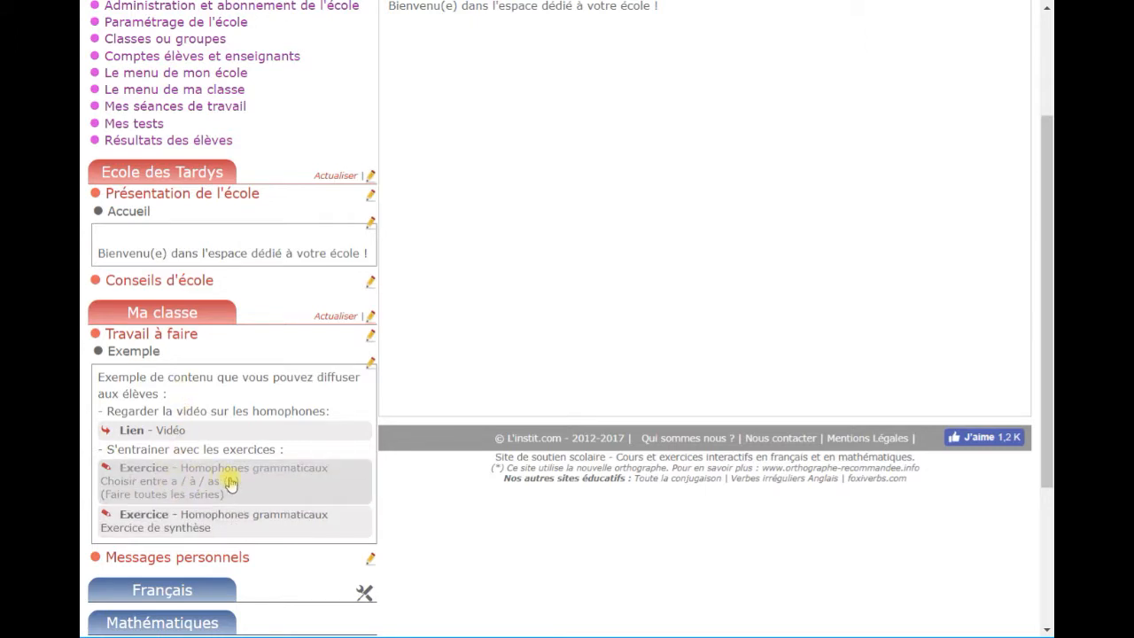
pyautogui.click(202, 486)
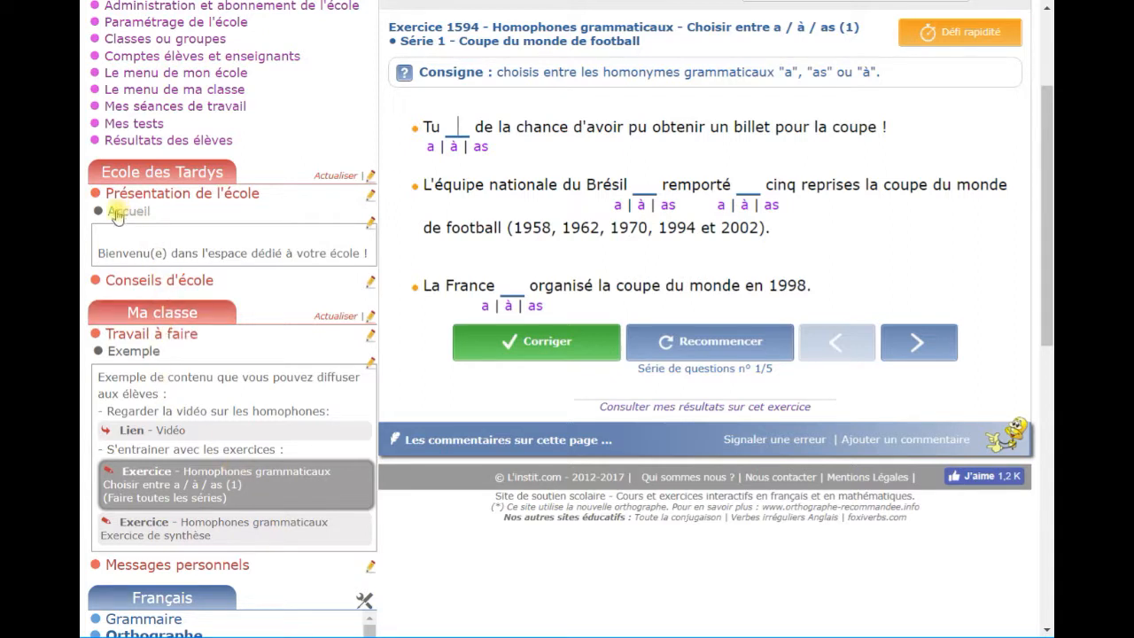
pyautogui.click(124, 333)
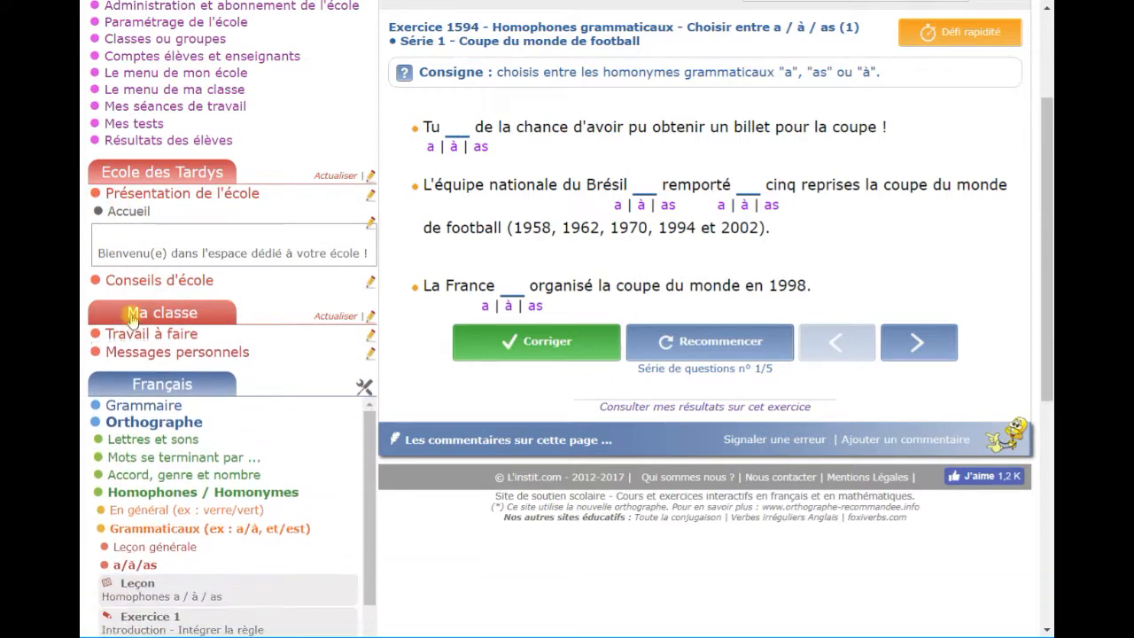
pyautogui.click(131, 315)
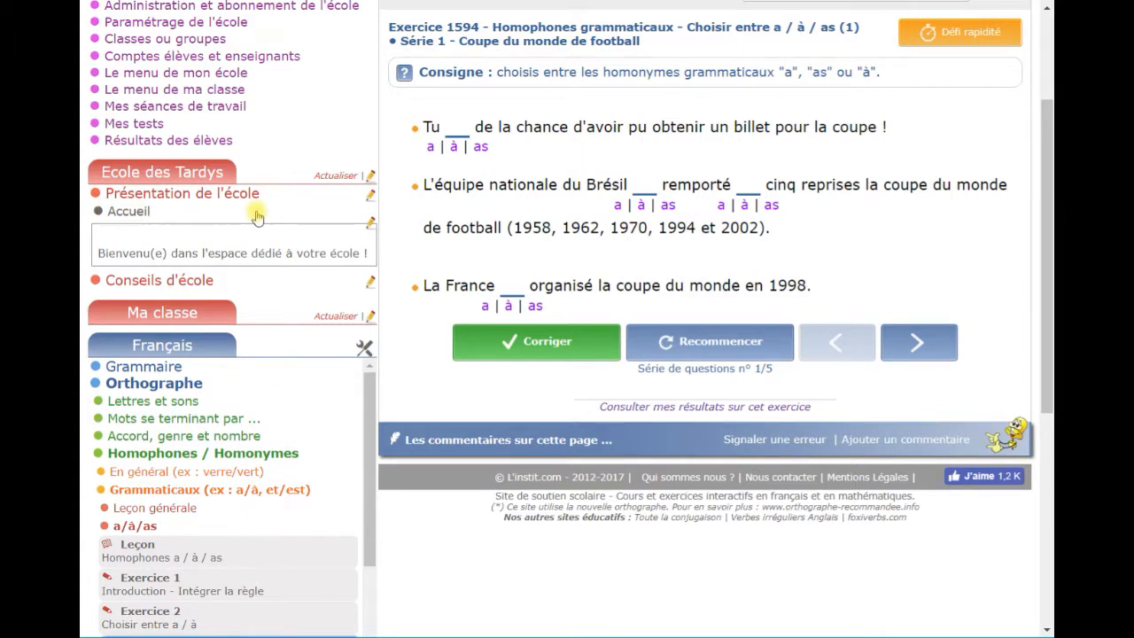
# Edit the Accueil publication again, set its opening zone to "Dans la fenêtre principale du centre" and save it.
pyautogui.click(372, 226)
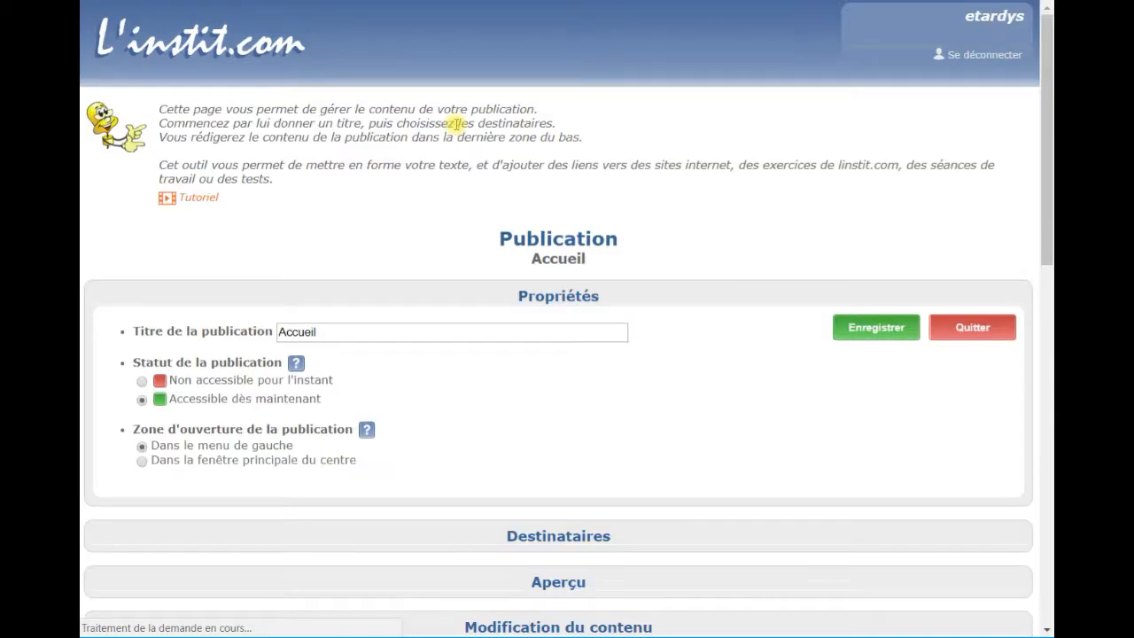
pyautogui.click(165, 467)
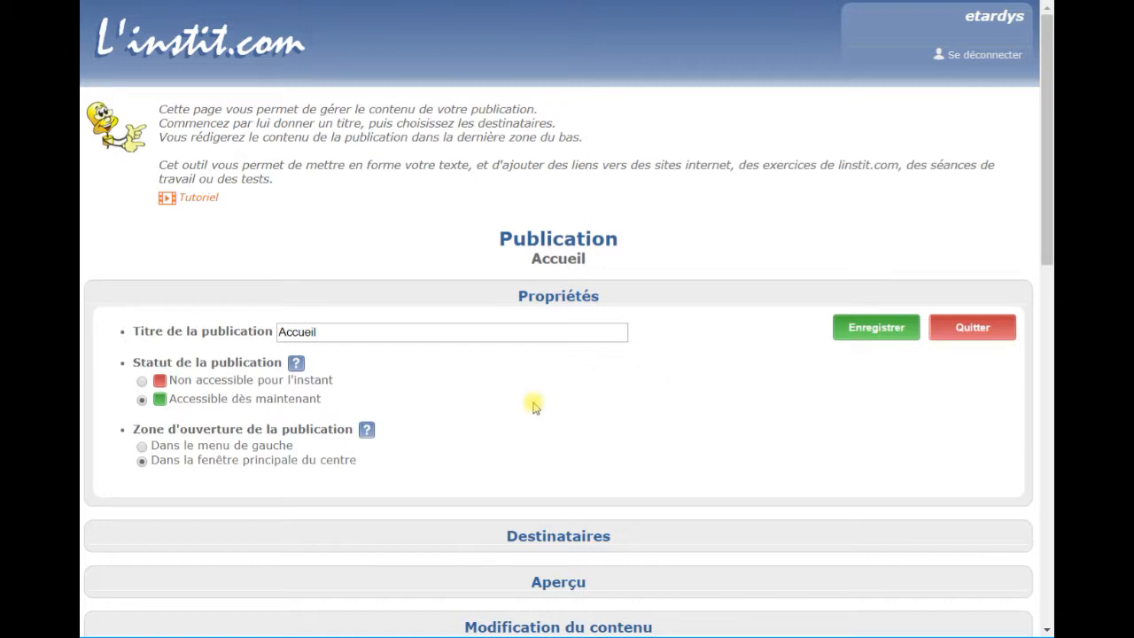
pyautogui.click(904, 329)
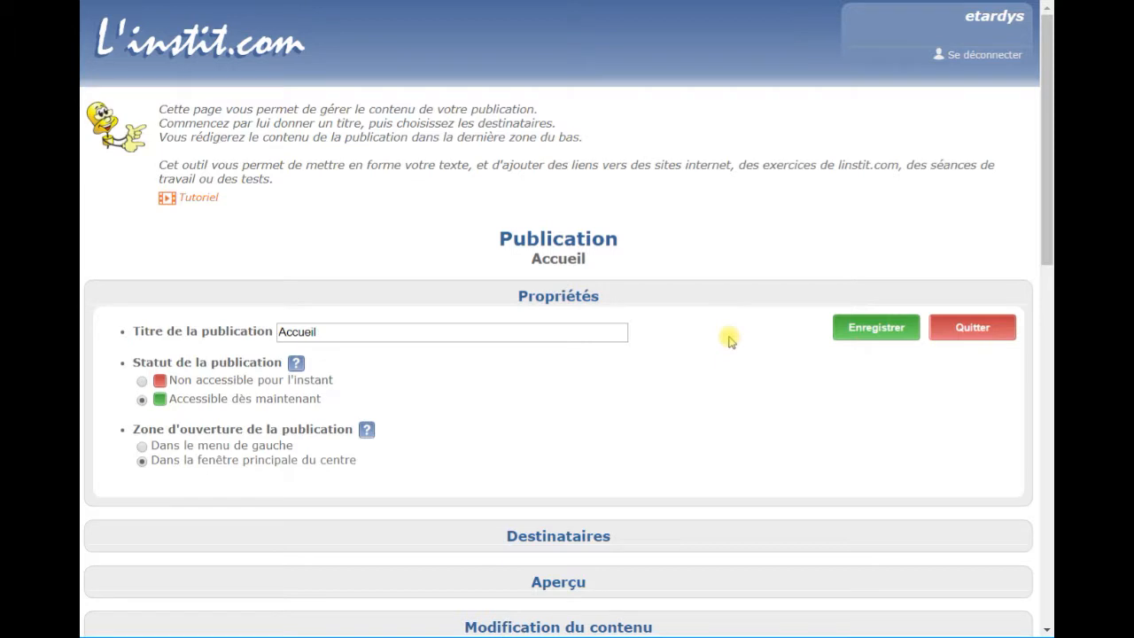
pyautogui.scroll(-3, 729, 339)
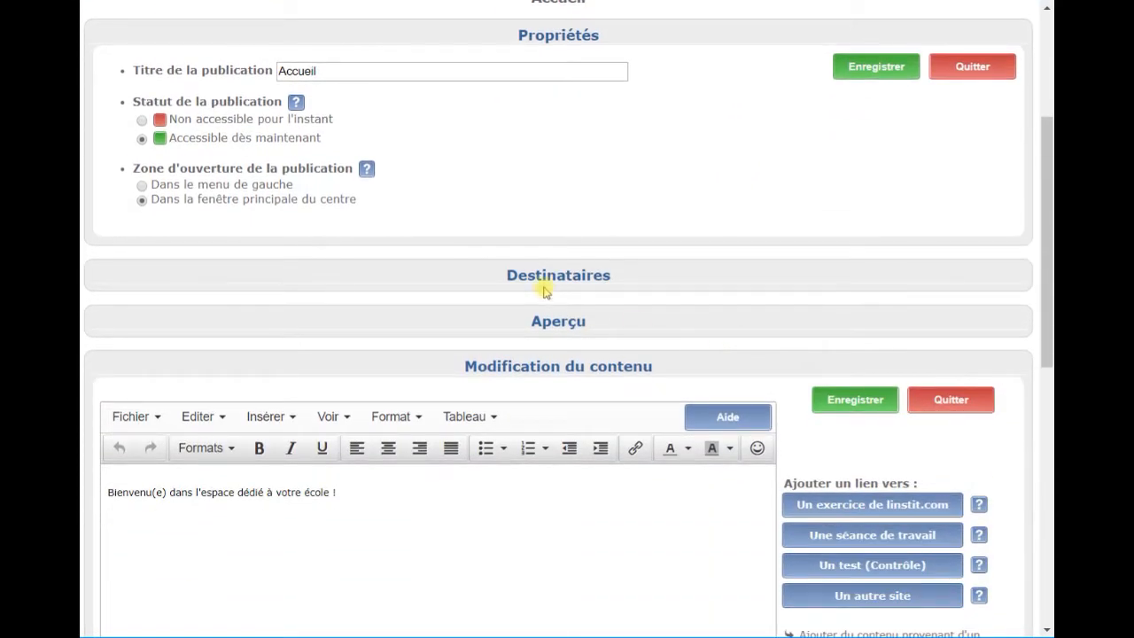
# Review the recipients of the Accueil publication, collapse that list and show the publication's preview.
pyautogui.click(544, 289)
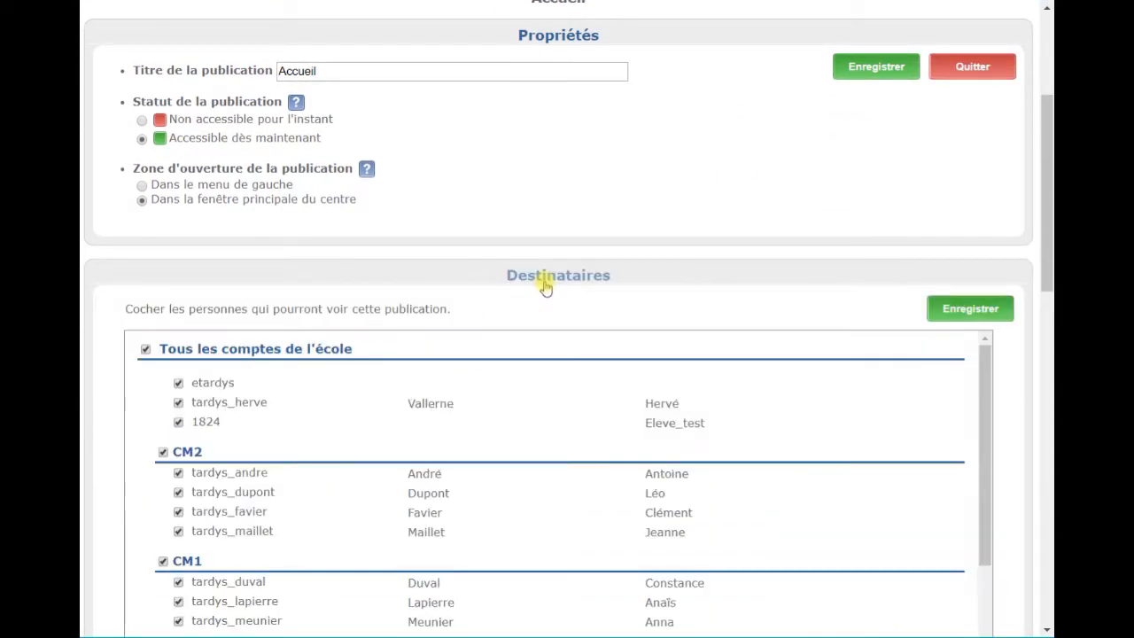
pyautogui.scroll(-1, 545, 286)
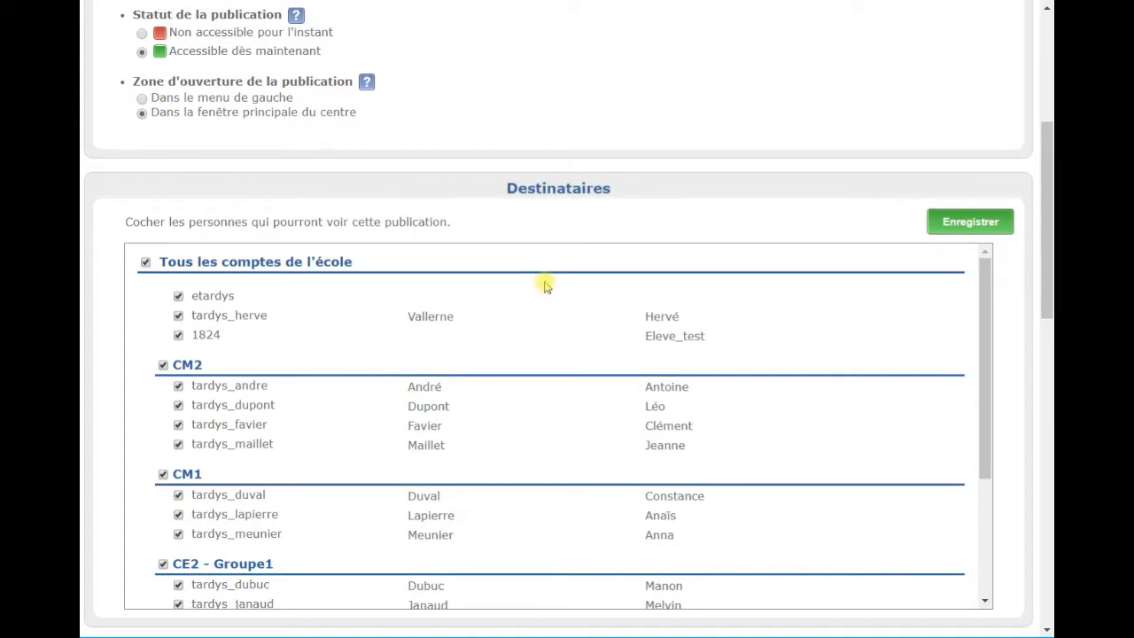
pyautogui.scroll(-2, 951, 345)
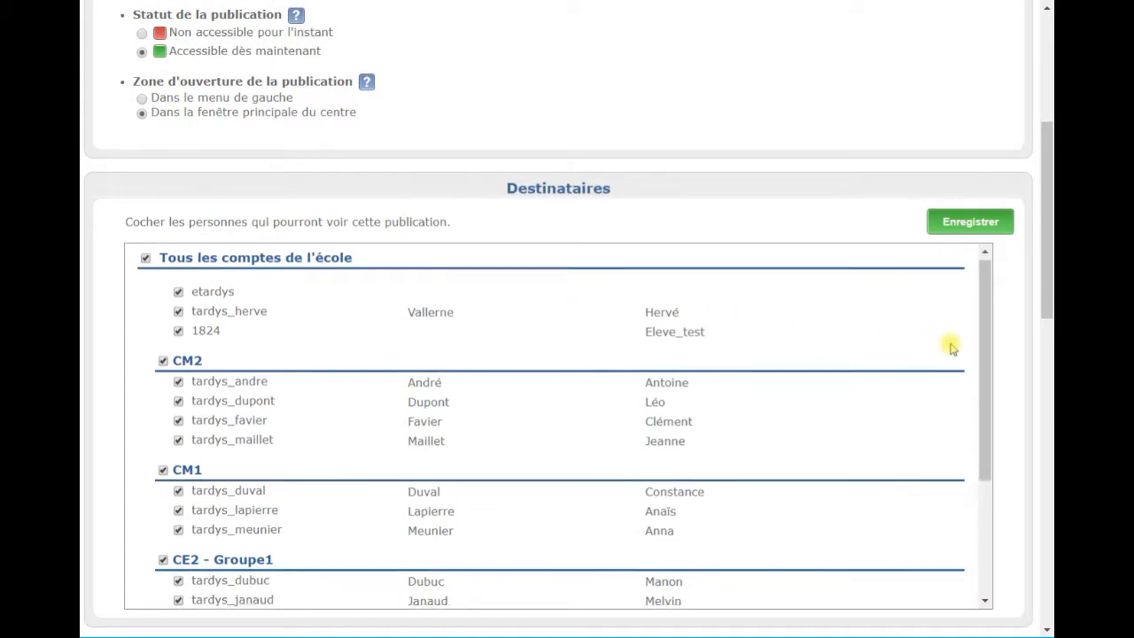
pyautogui.scroll(2, 841, 366)
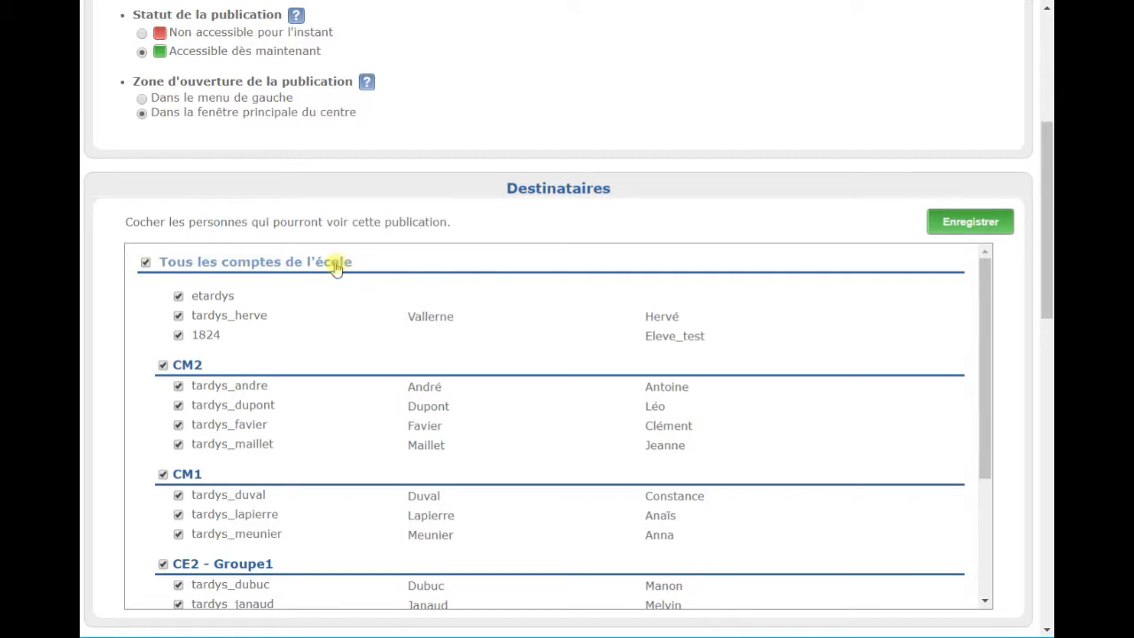
pyautogui.click(584, 197)
pyautogui.scroll(-1, 580, 177)
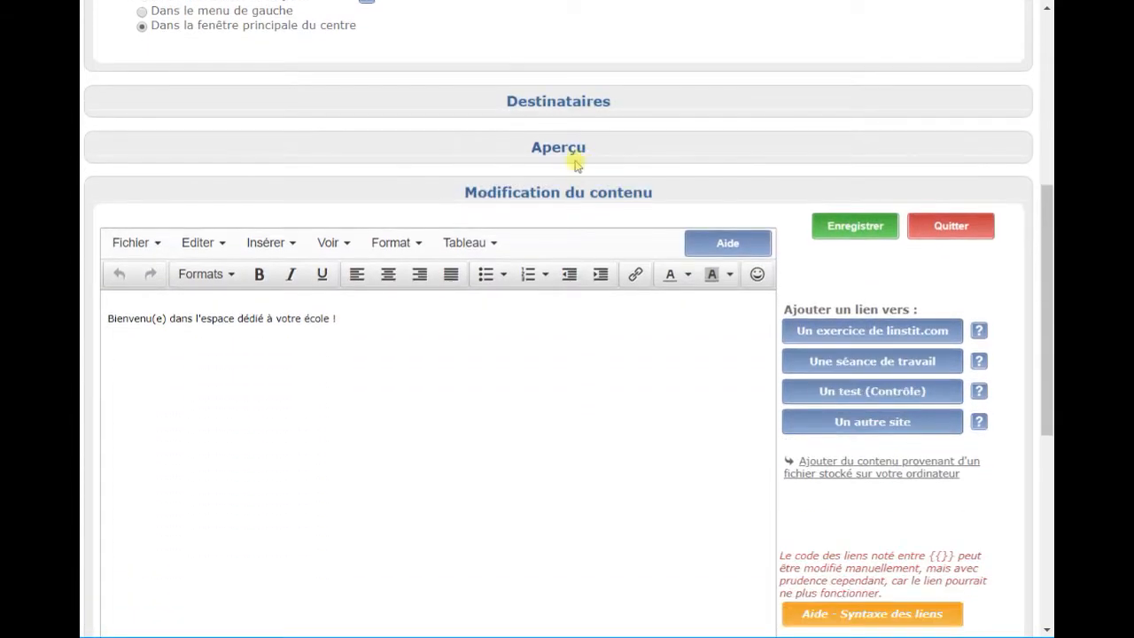
pyautogui.click(572, 153)
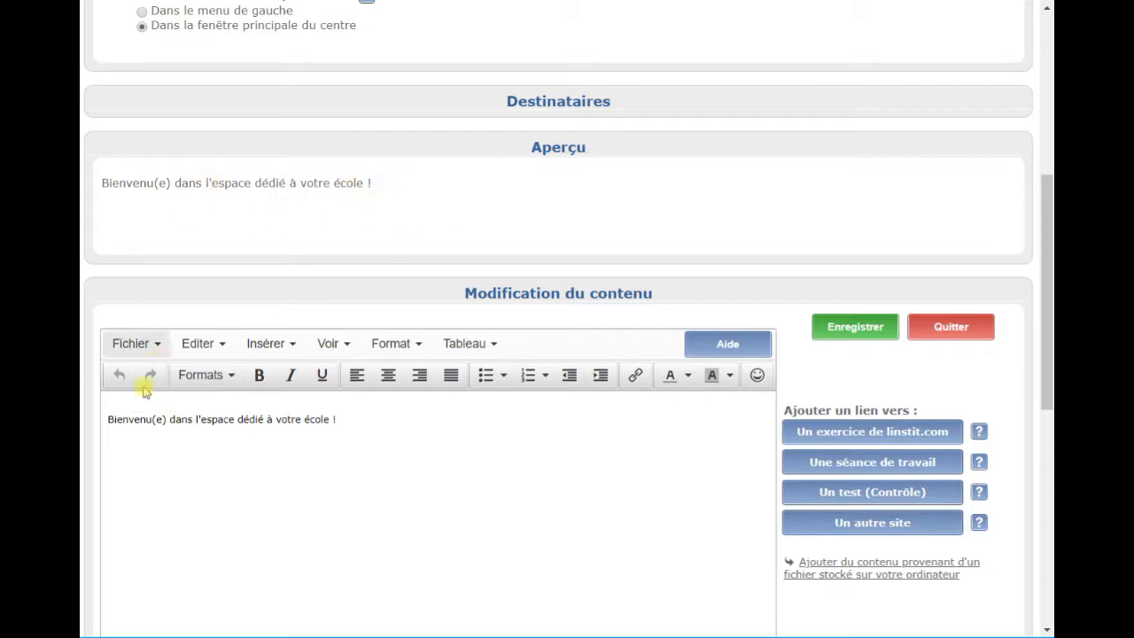
# Add the line "Ecole des Tardys" above the welcome sentence in the Accueil publication's content.
pyautogui.scroll(-3, 481, 413)
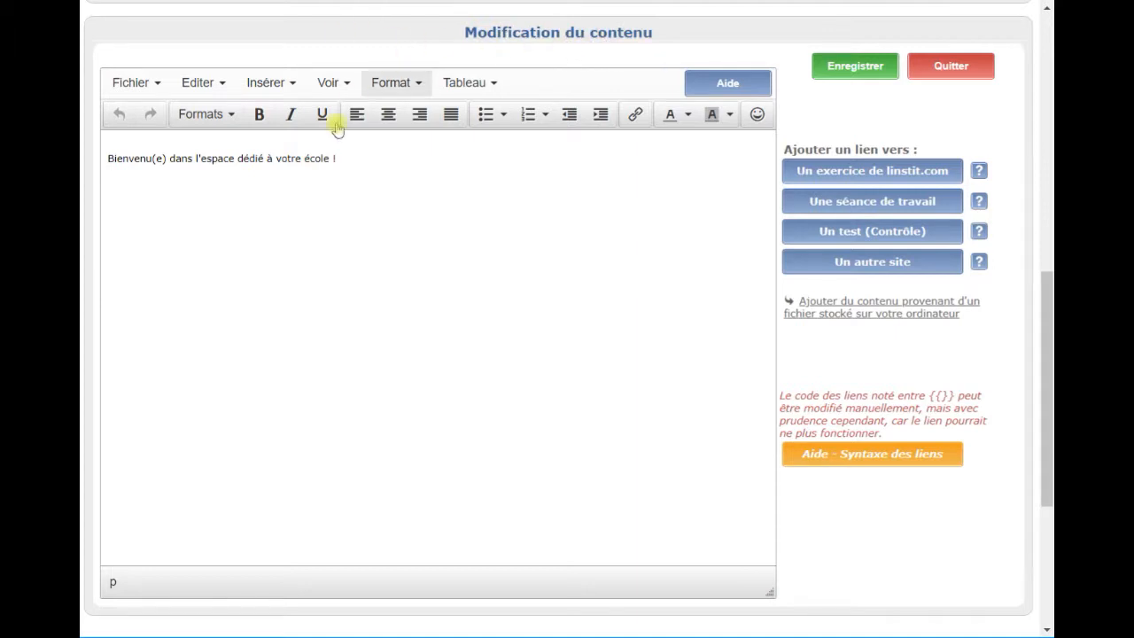
pyautogui.click(108, 158)
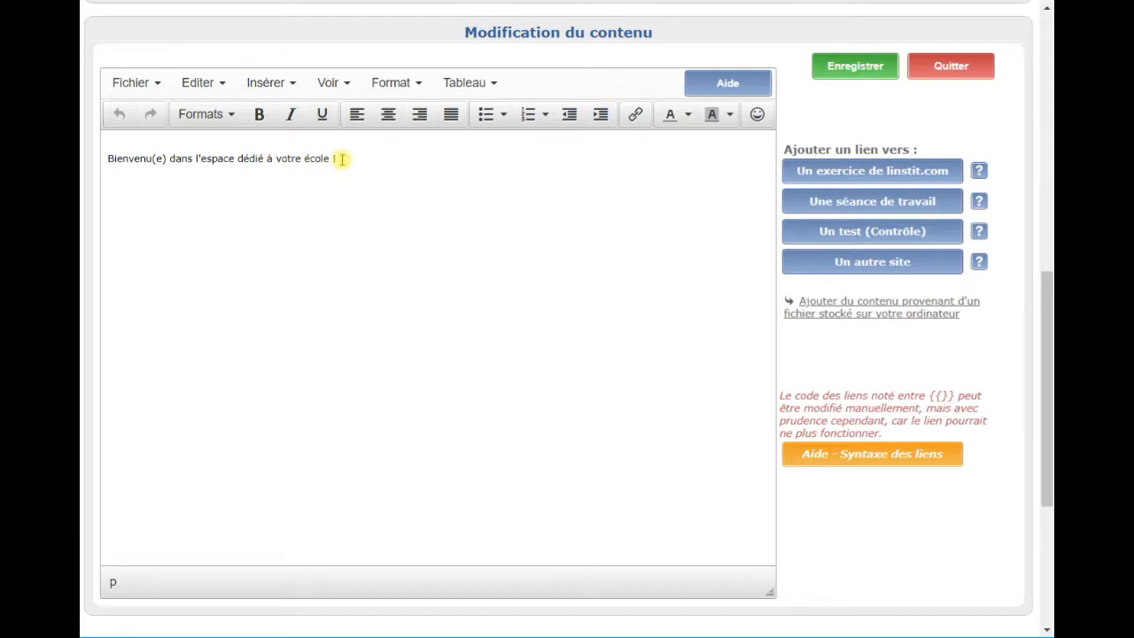
pyautogui.press('Return')
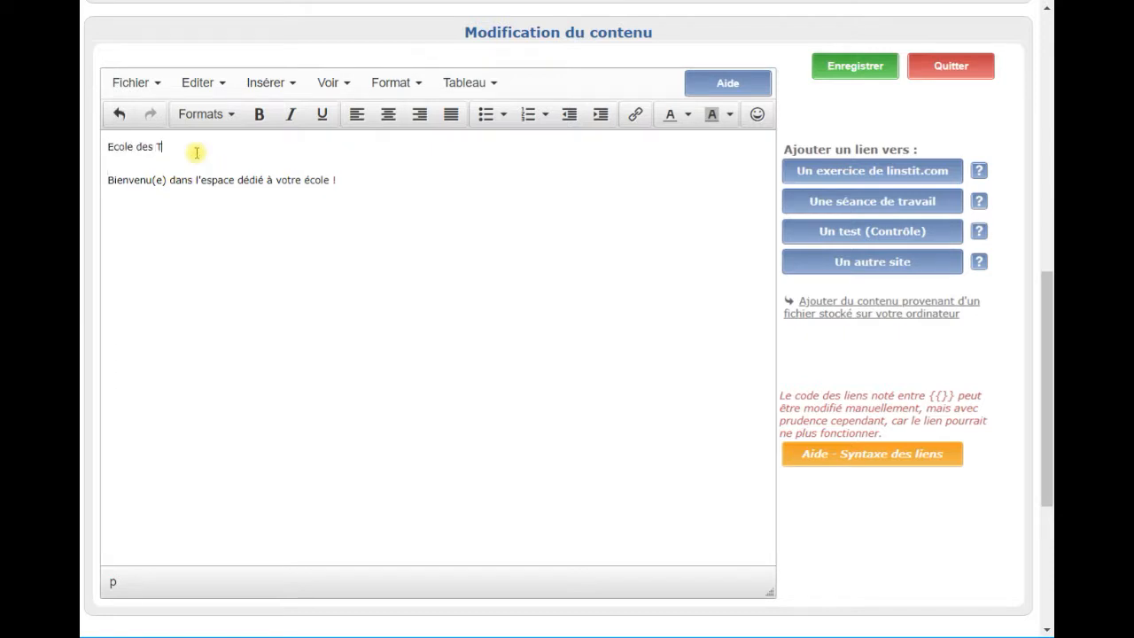
# Format the "Ecole des Tardys" line as bold Texte bleu at Taille 6 and centre it.
pyautogui.moveTo(191, 150); pyautogui.dragTo(111, 150)
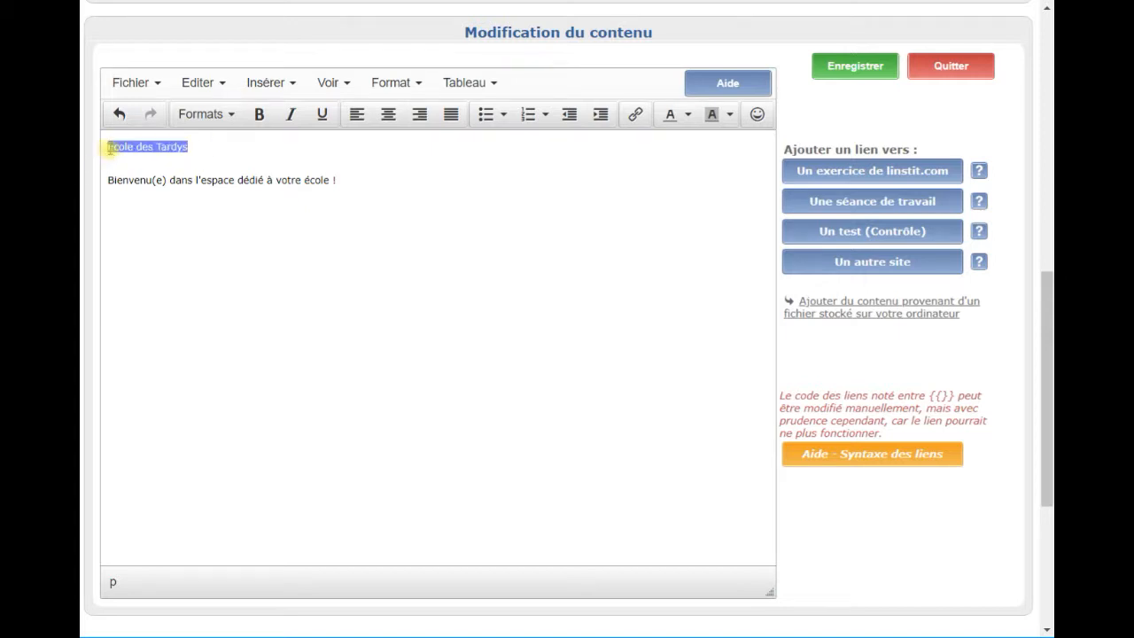
pyautogui.click(235, 123)
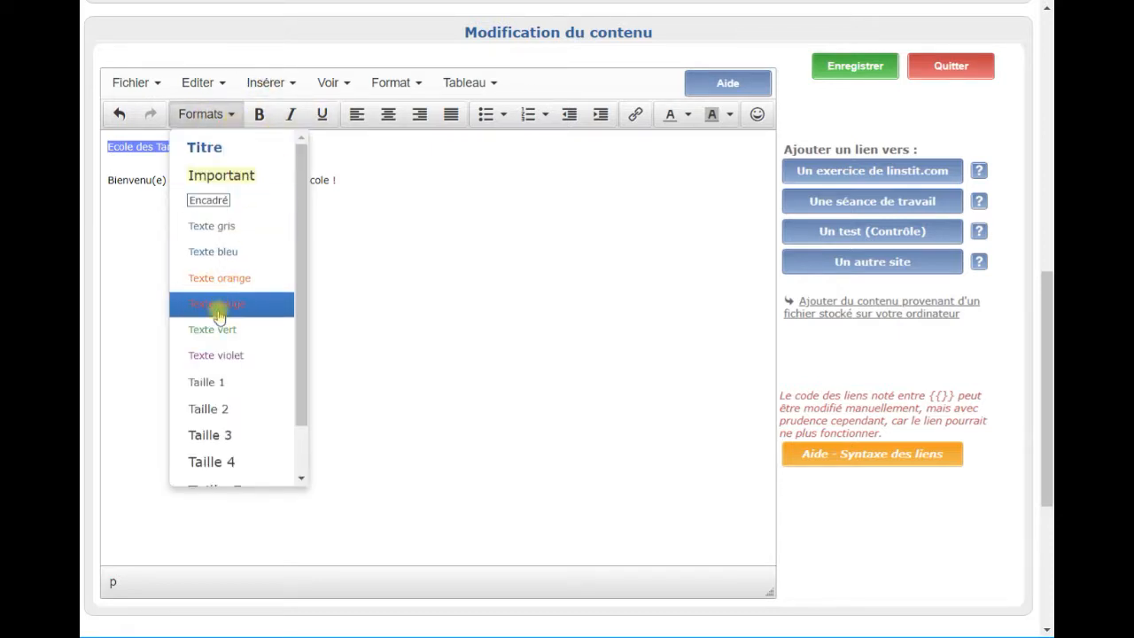
pyautogui.click(252, 256)
pyautogui.click(260, 114)
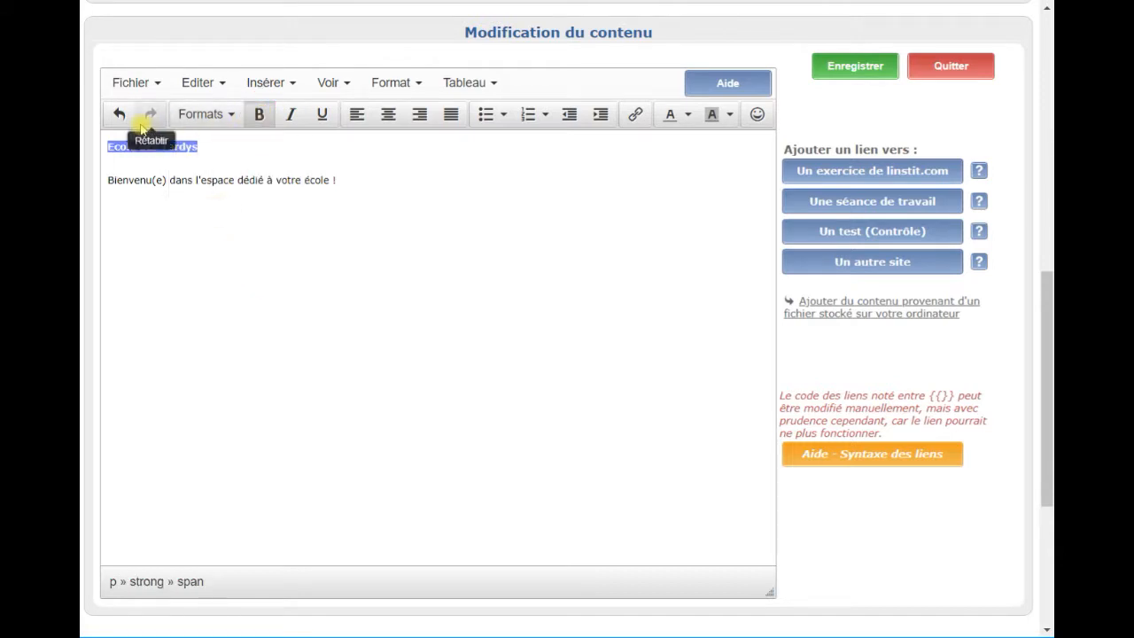
pyautogui.click(231, 115)
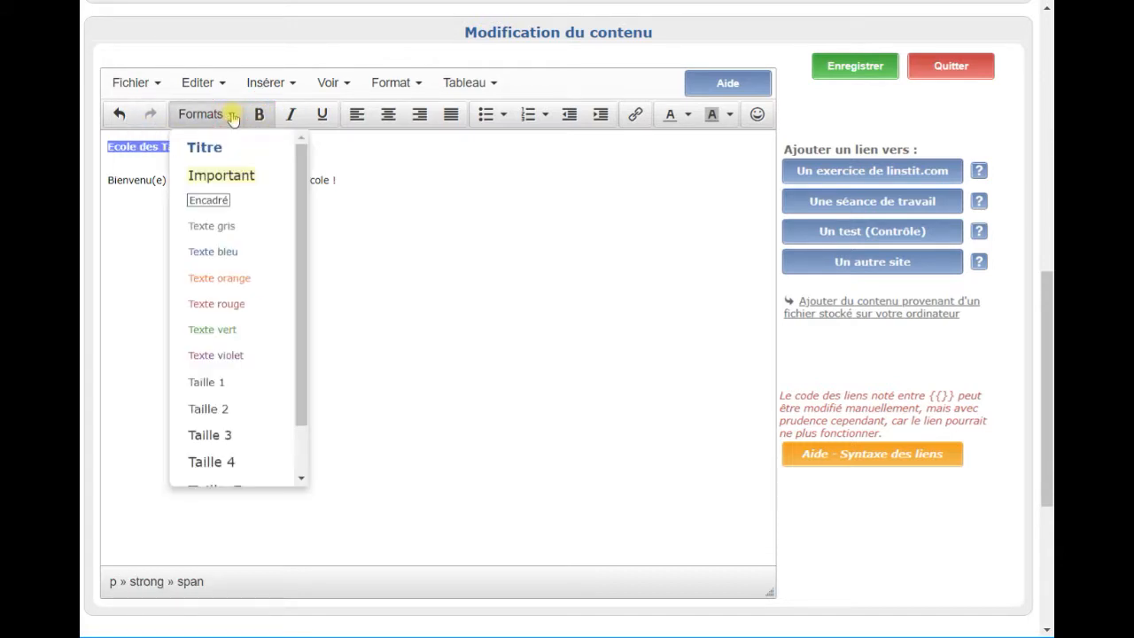
pyautogui.scroll(-1, 277, 403)
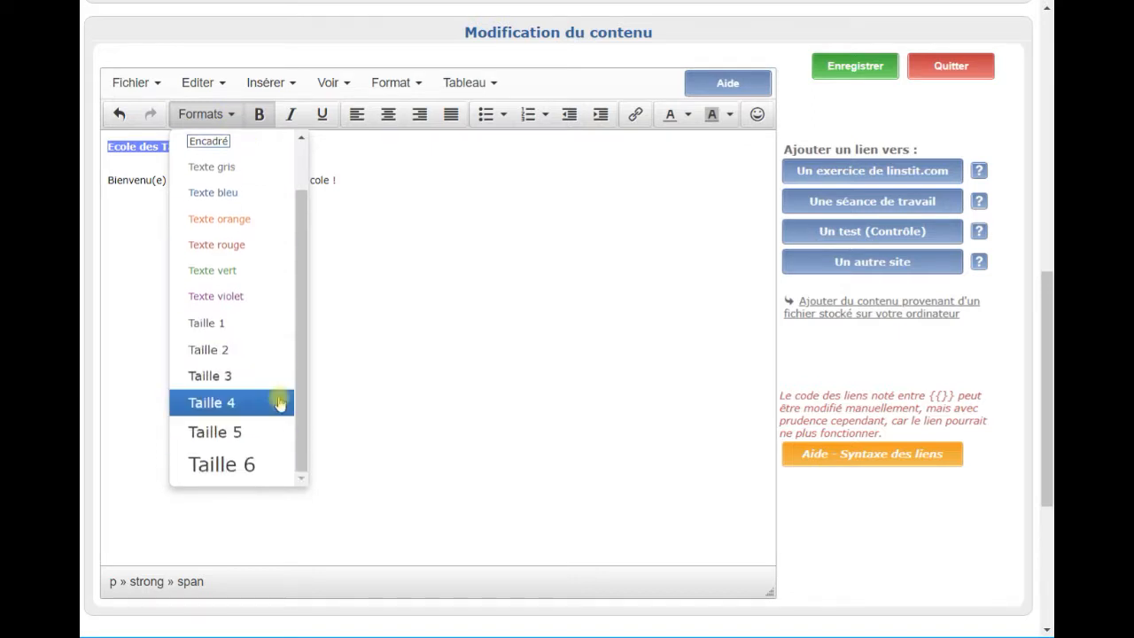
pyautogui.click(244, 464)
pyautogui.click(322, 177)
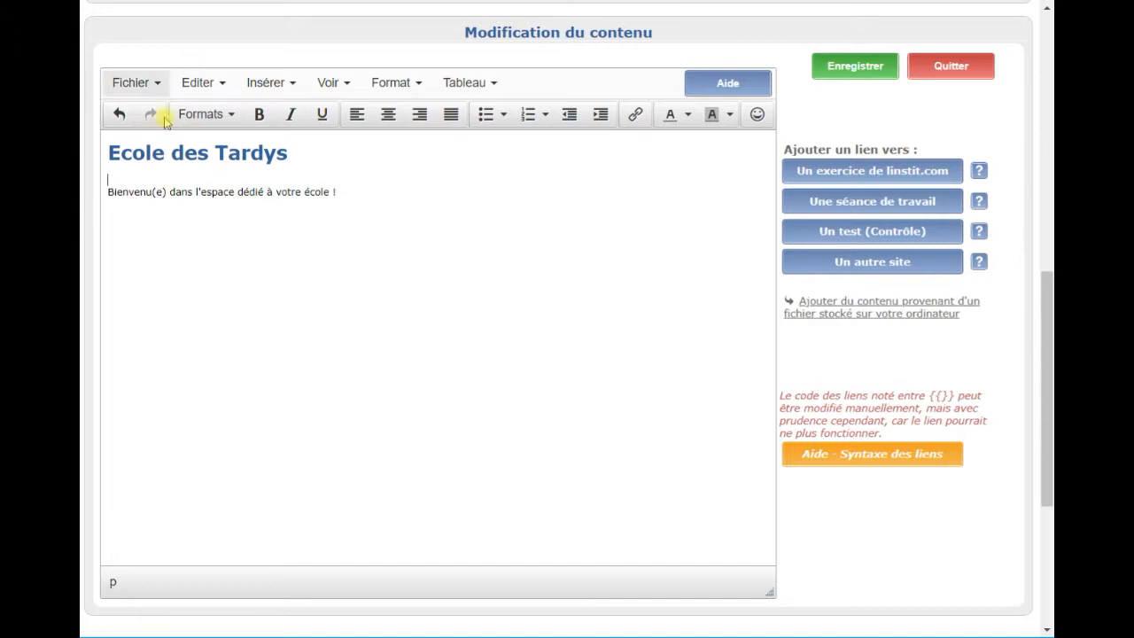
pyautogui.click(239, 152)
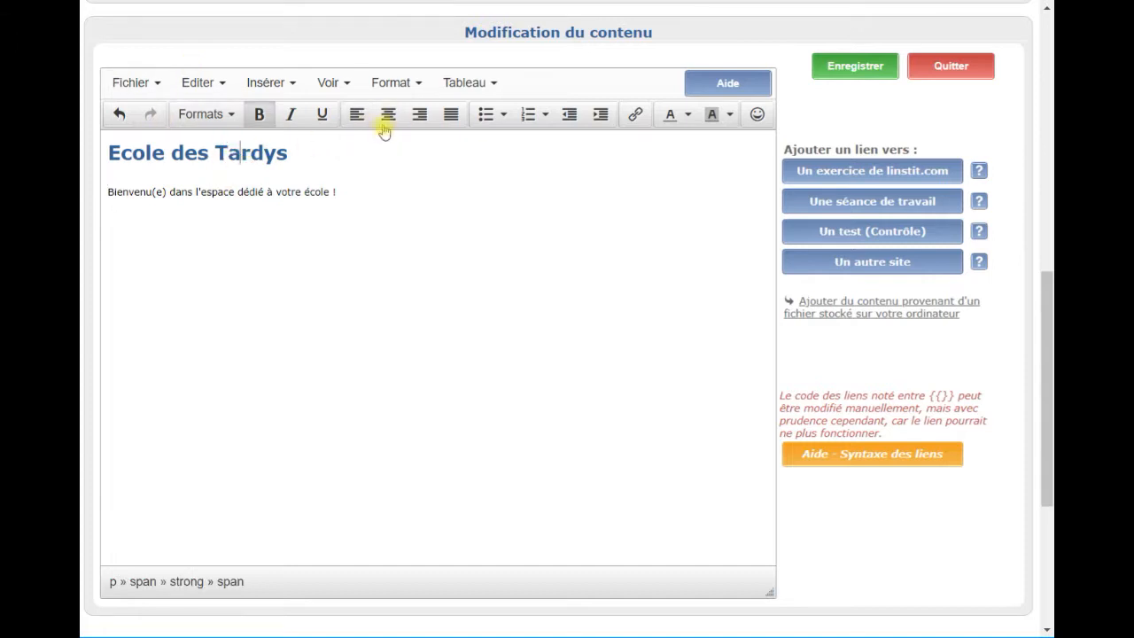
pyautogui.click(388, 114)
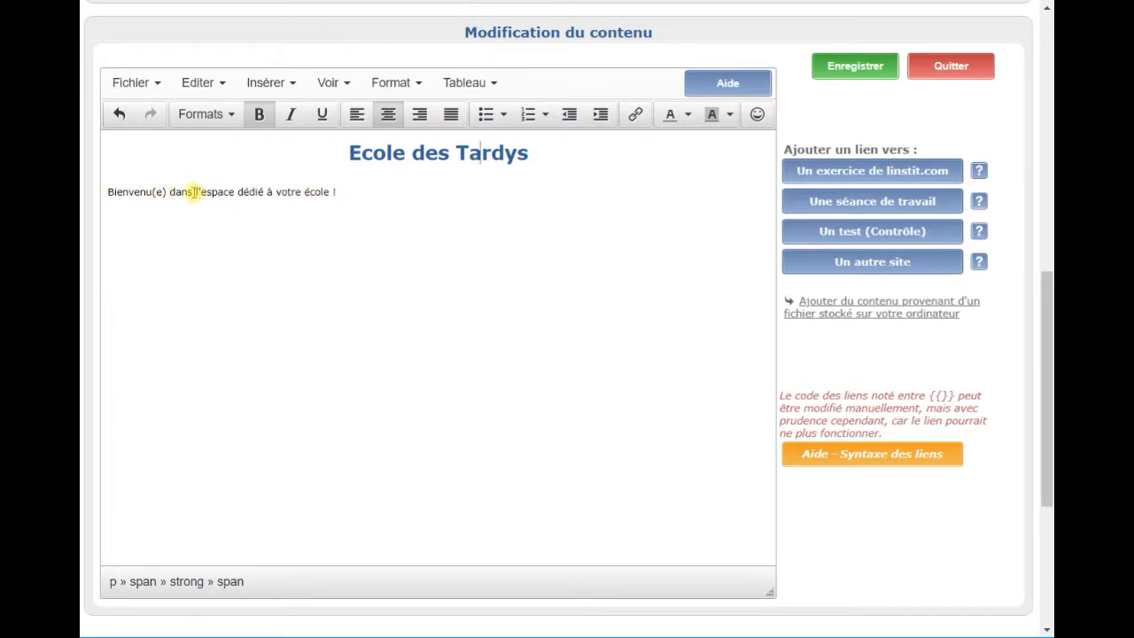
# Change the welcome sentence to "Bienvenu(e) dans notre école !", save the Accueil publication and quit the editor.
pyautogui.moveTo(196, 191); pyautogui.dragTo(309, 182)
pyautogui.write('not')
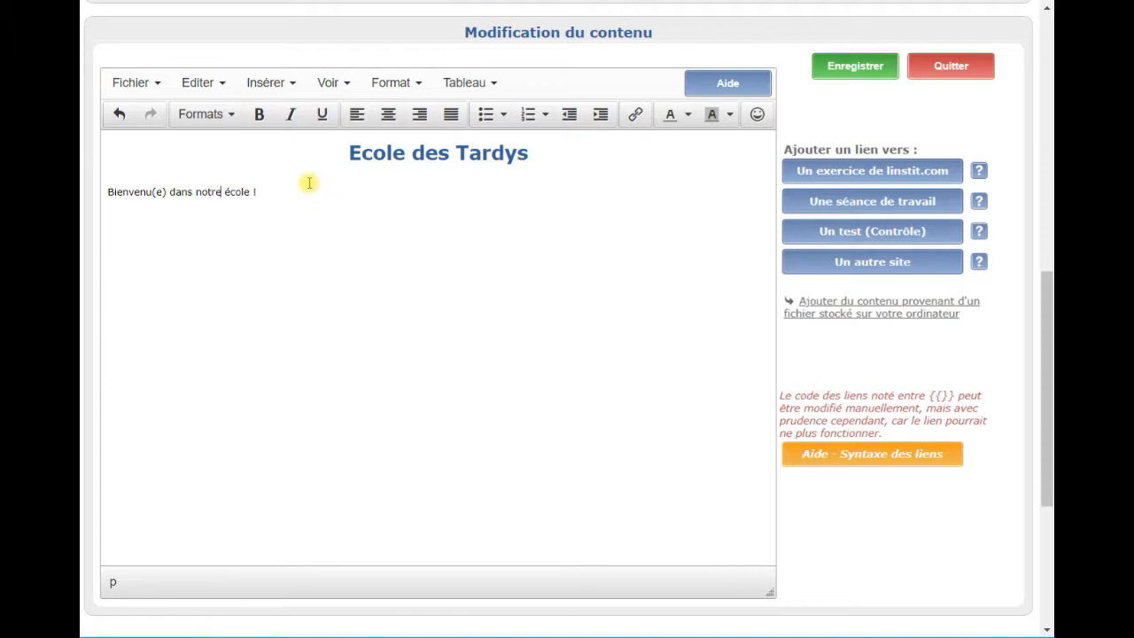
pyautogui.click(276, 191)
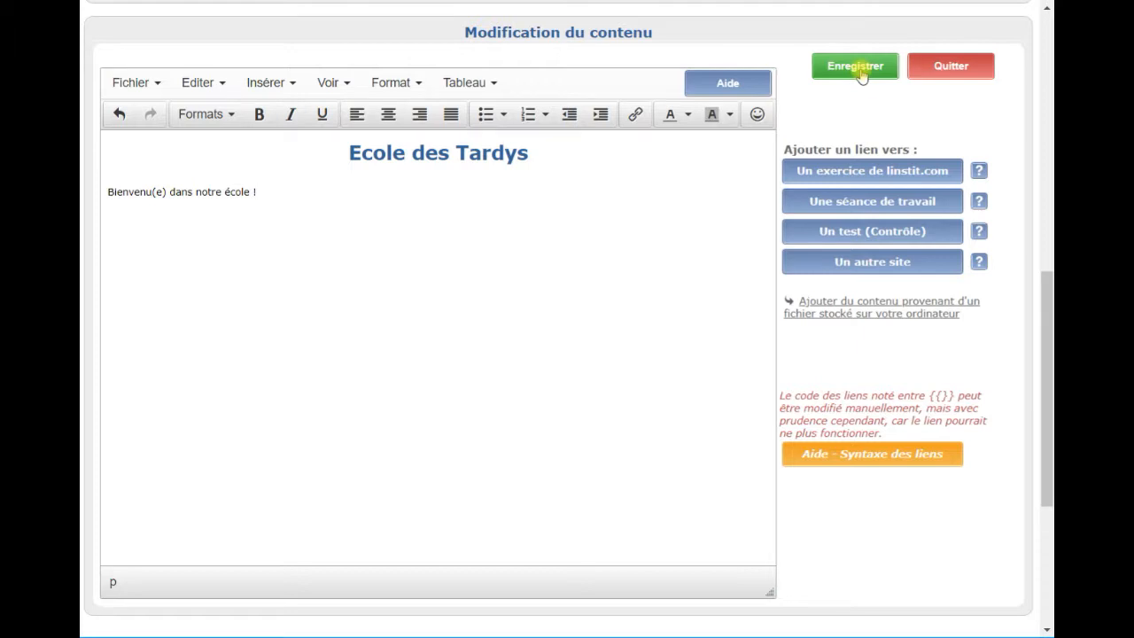
pyautogui.click(950, 68)
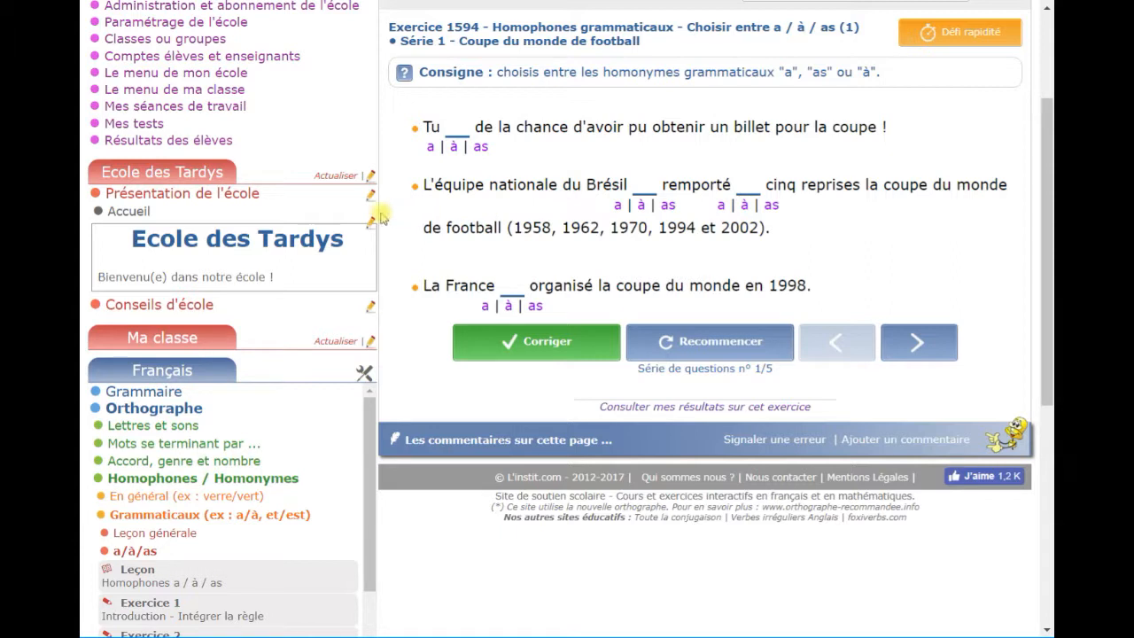
# Refresh the Ecole des Tardys menu and view the edited Accueil publication in the main central window.
pyautogui.click(335, 175)
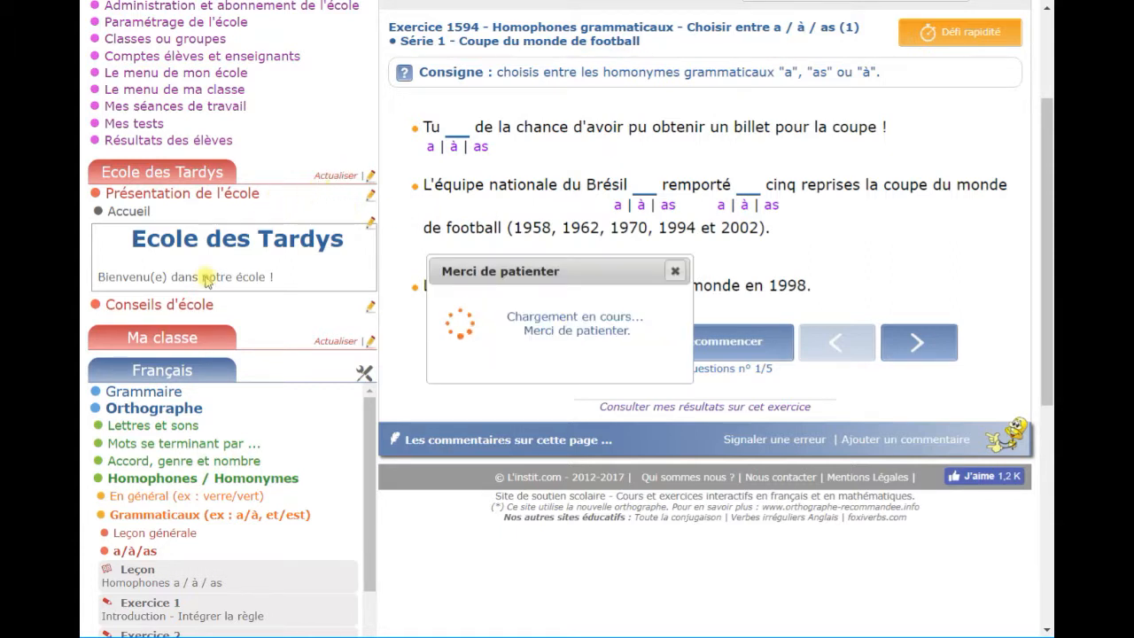
pyautogui.click(199, 197)
pyautogui.click(124, 210)
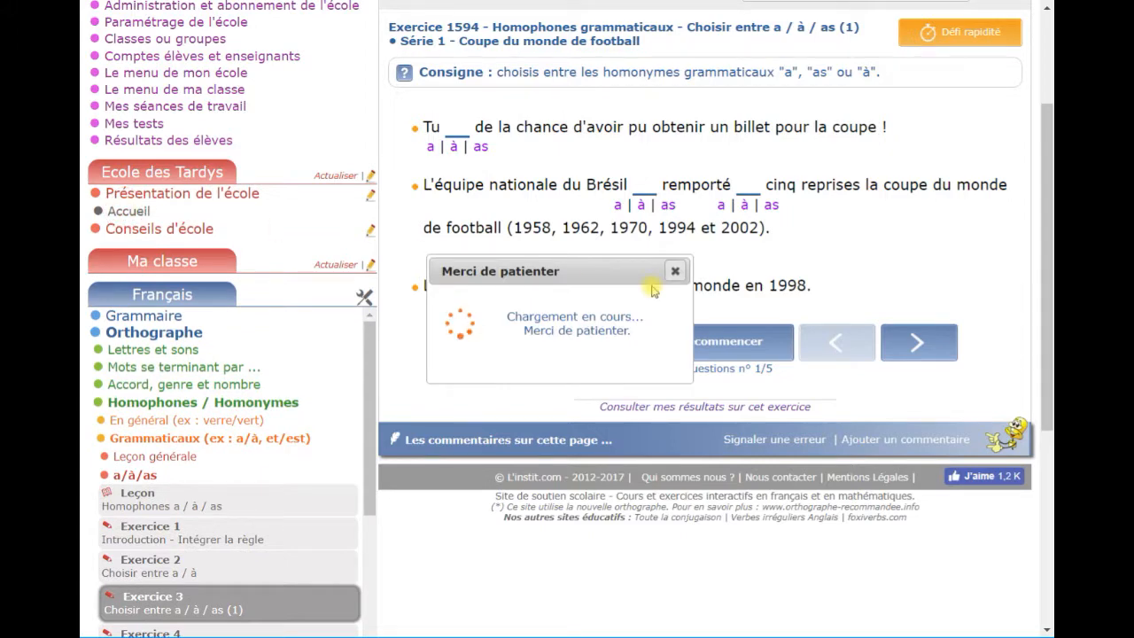
pyautogui.scroll(3, 653, 291)
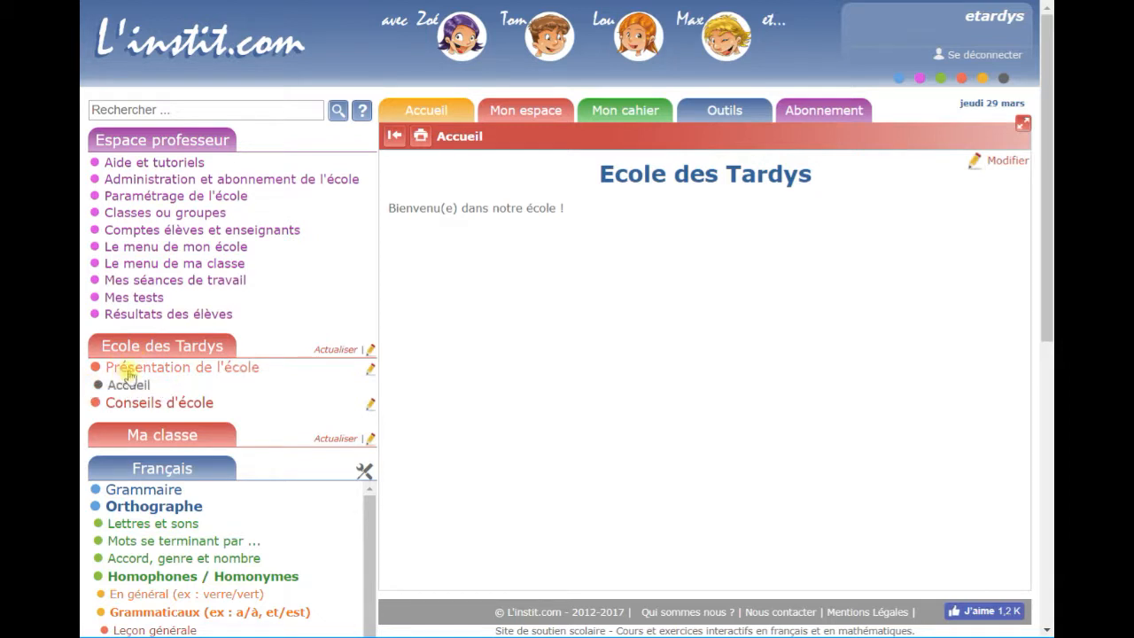
# Add a new publication titled "Horaires" to the "Présentation de l'école" section and save its properties.
pyautogui.click(370, 374)
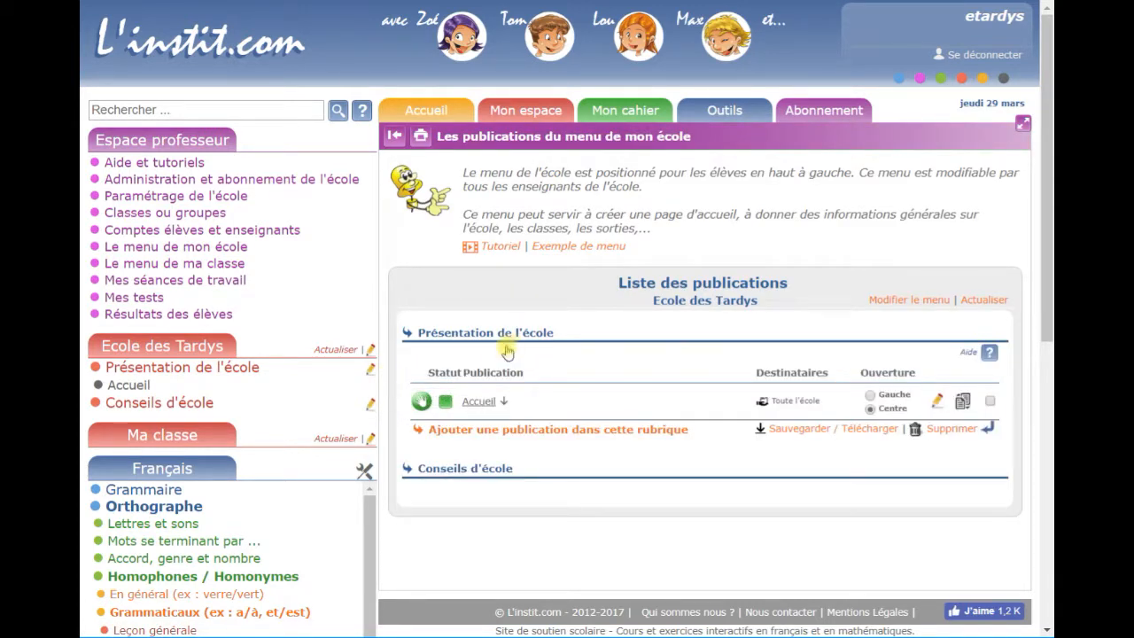
pyautogui.click(480, 433)
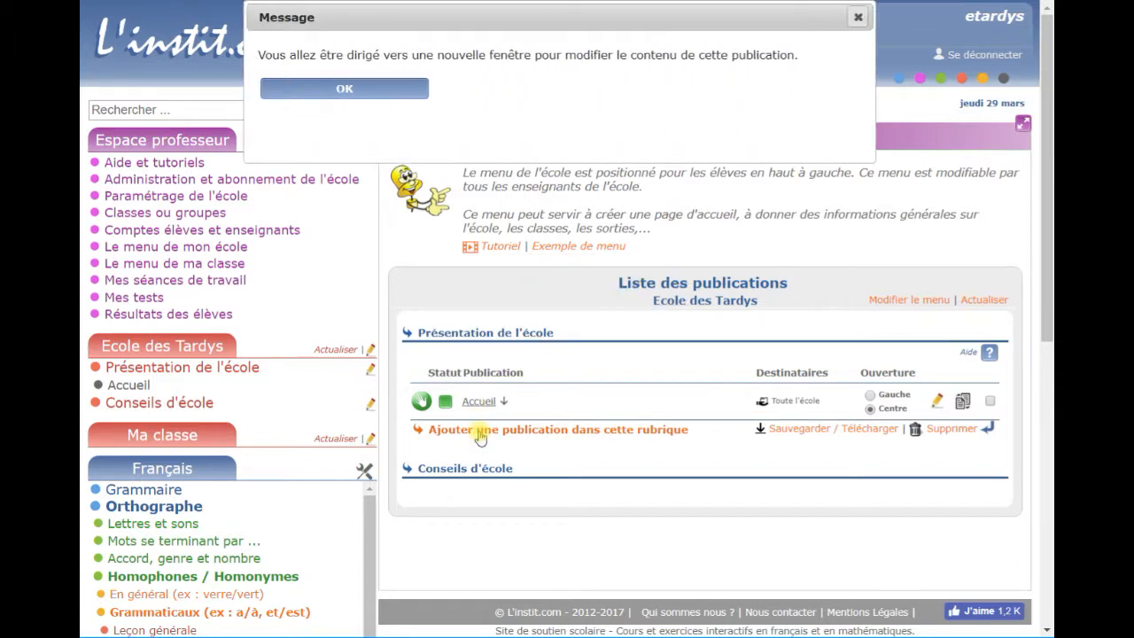
pyautogui.click(385, 92)
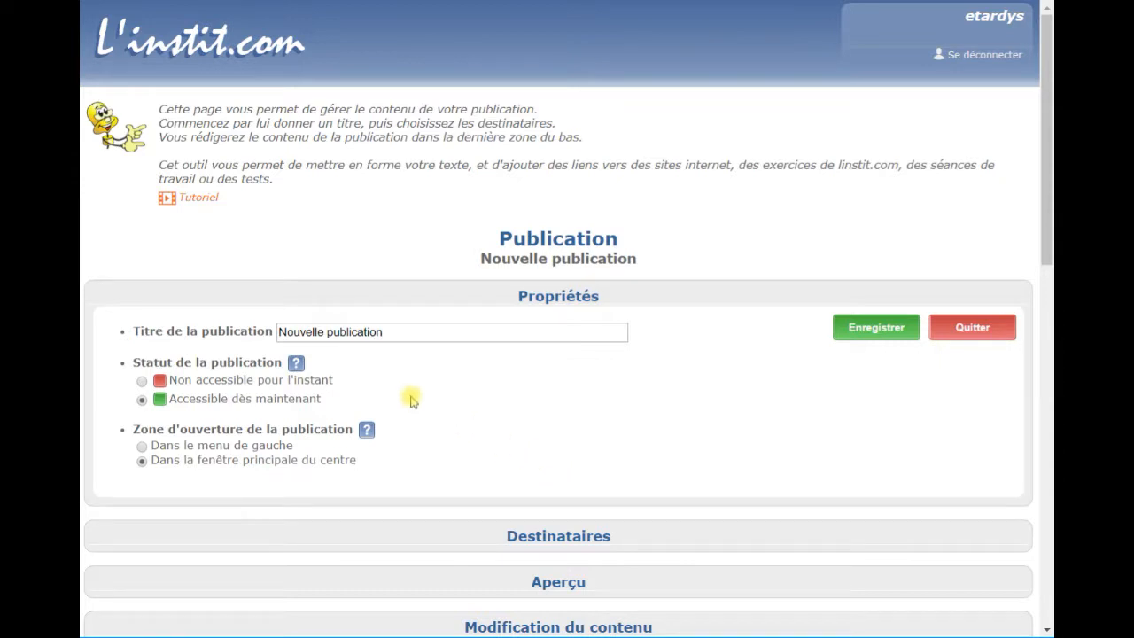
pyautogui.moveTo(390, 334); pyautogui.dragTo(246, 328)
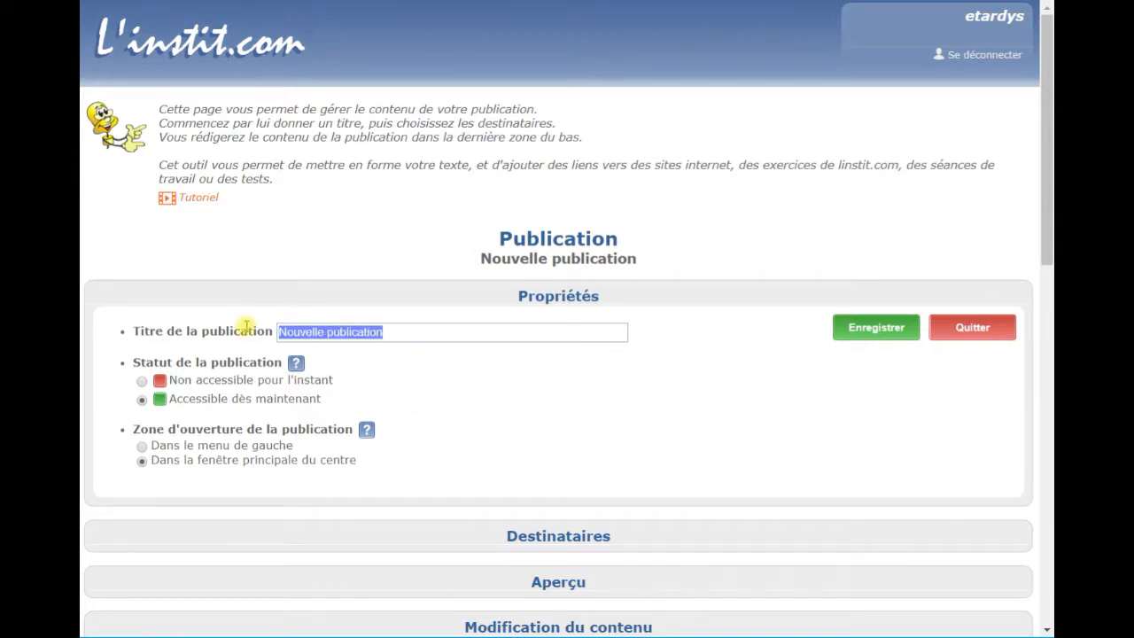
pyautogui.write('Horaires')
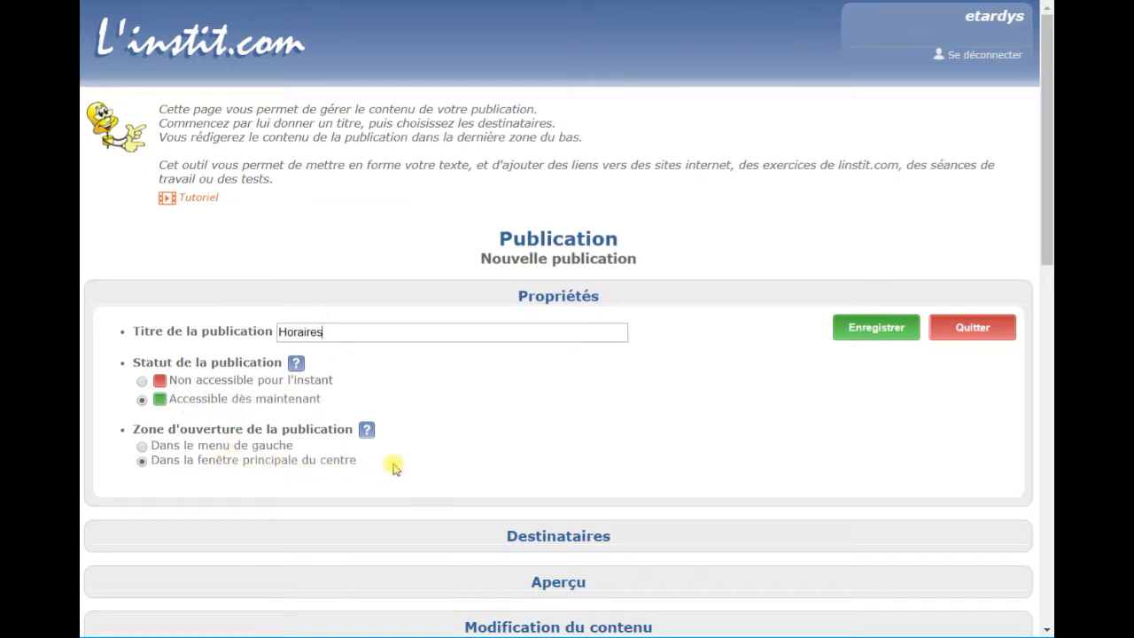
pyautogui.scroll(-1, 409, 465)
pyautogui.click(912, 245)
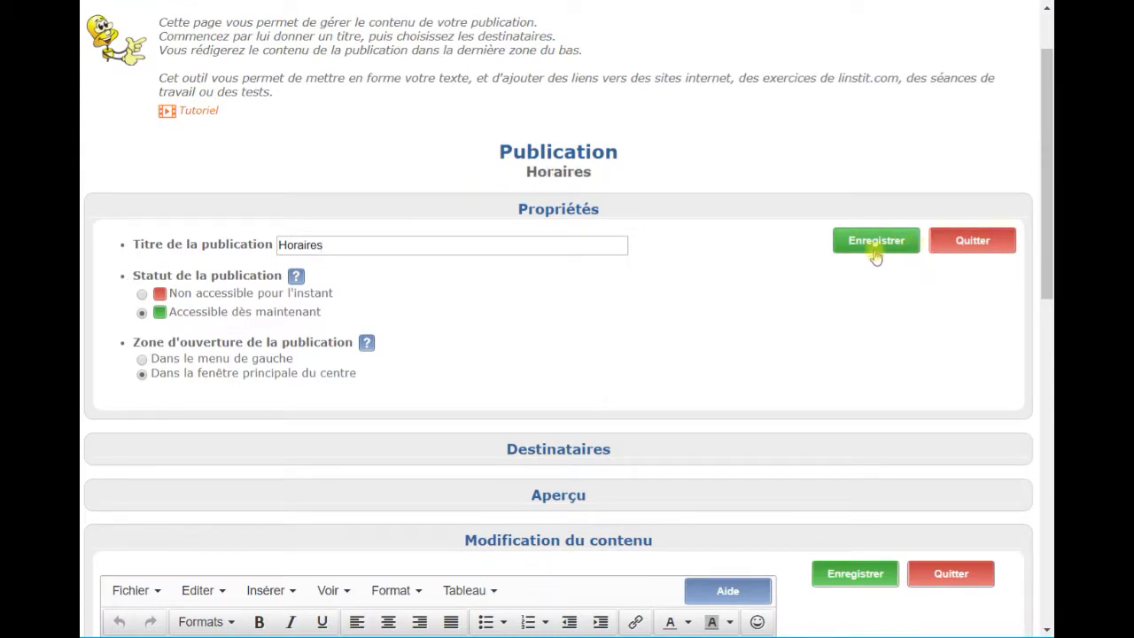
# Check the Horaires publication's recipients, collapse the list and show the content preview.
pyautogui.click(542, 449)
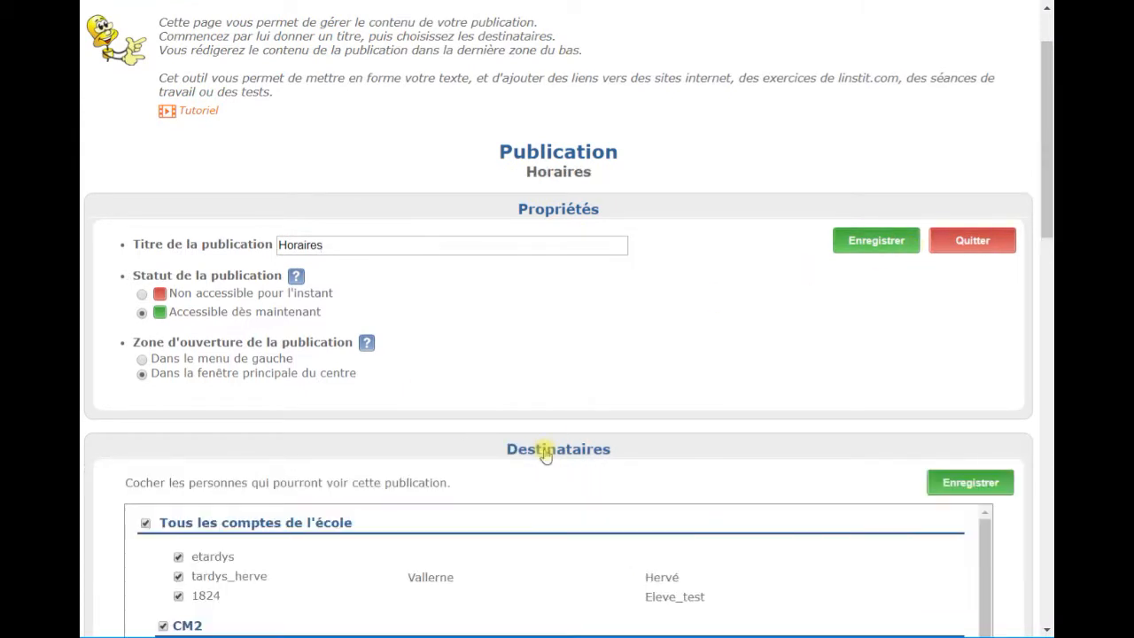
pyautogui.scroll(-2, 542, 434)
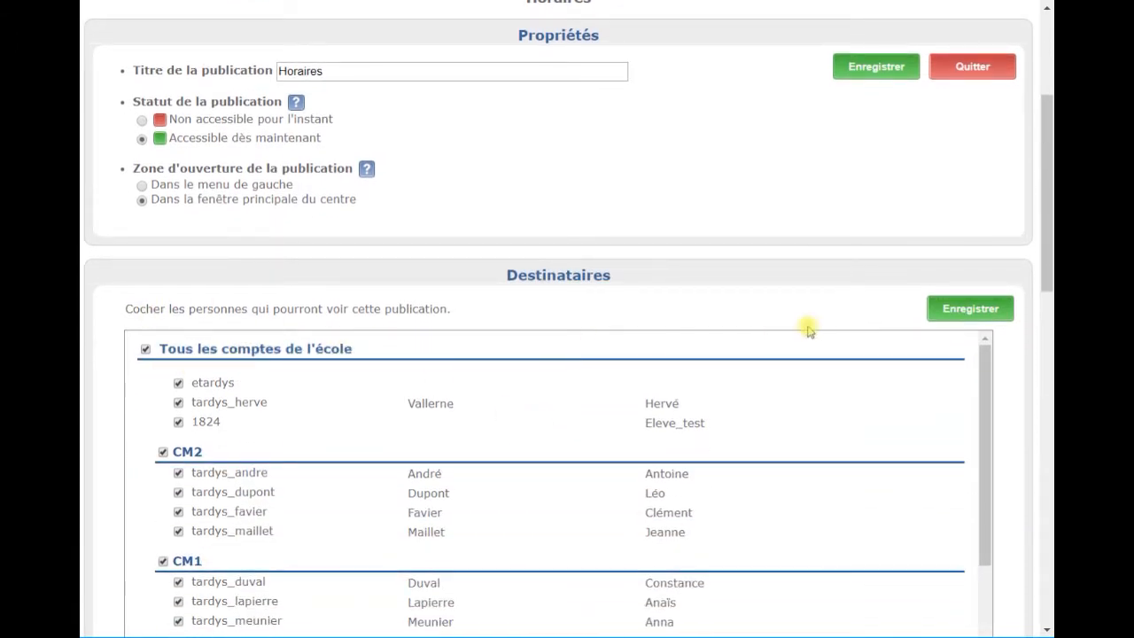
pyautogui.click(559, 277)
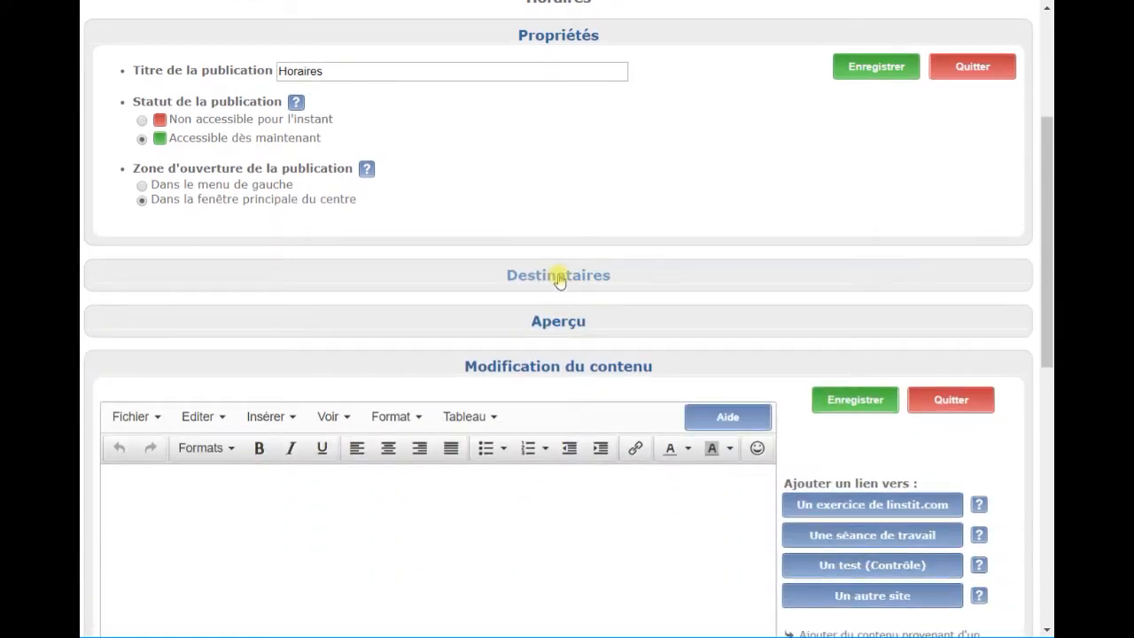
pyautogui.scroll(-2, 559, 278)
pyautogui.click(565, 147)
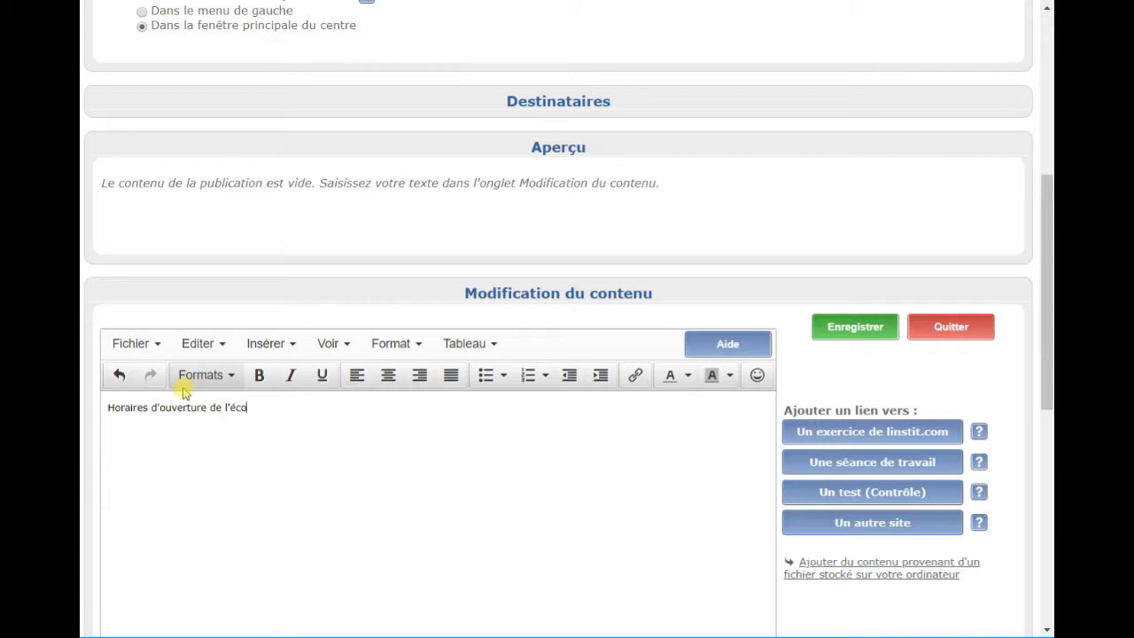
# Format the heading "Horaires d'ouverture de l'école :" as Texte bleu at Taille 6 in the Horaires content.
pyautogui.click(202, 374)
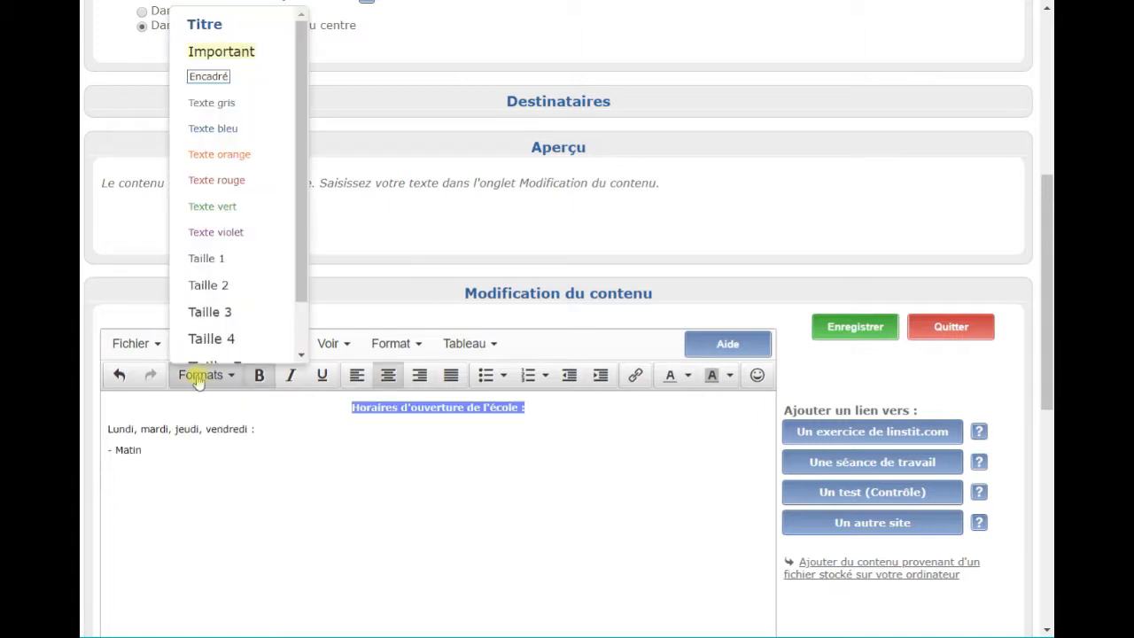
pyautogui.click(226, 133)
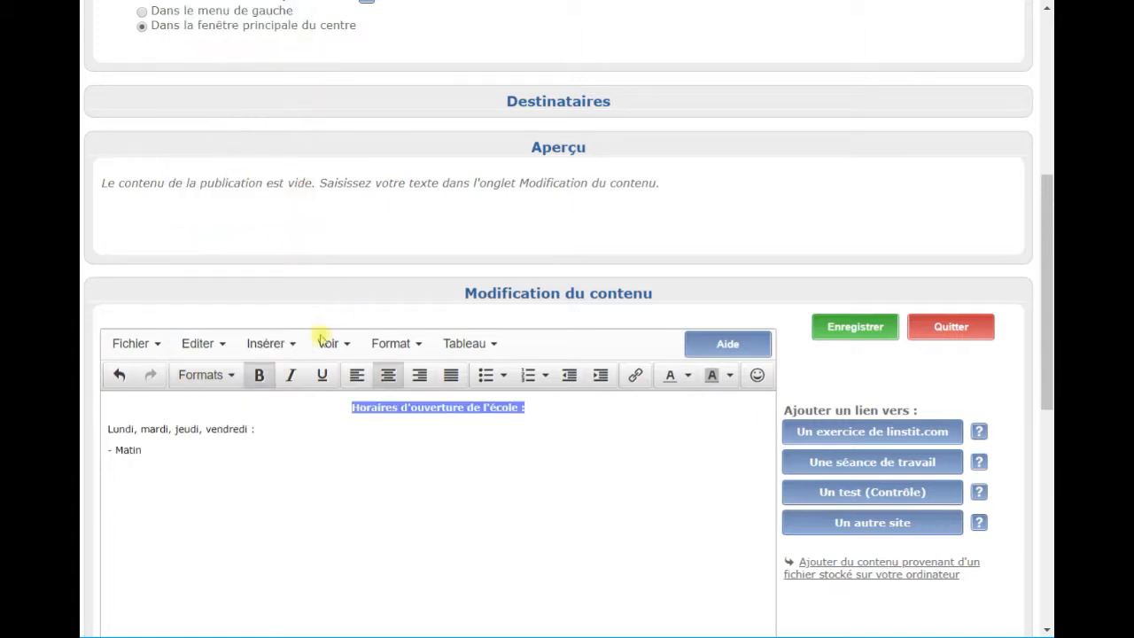
pyautogui.click(221, 378)
pyautogui.scroll(-1, 229, 297)
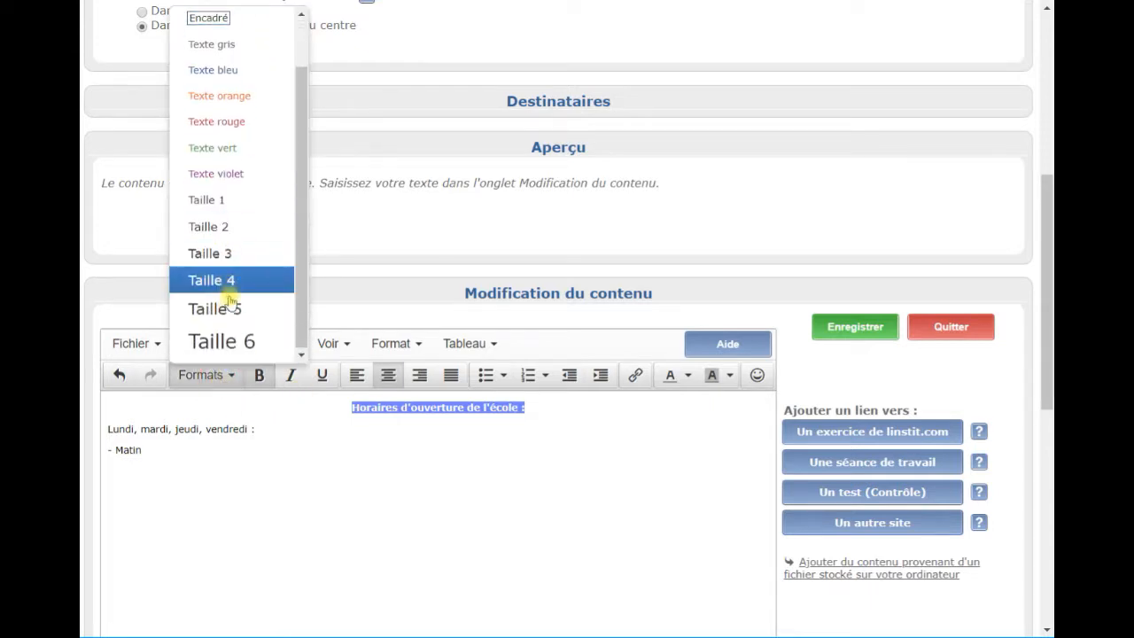
pyautogui.click(222, 341)
pyautogui.click(199, 487)
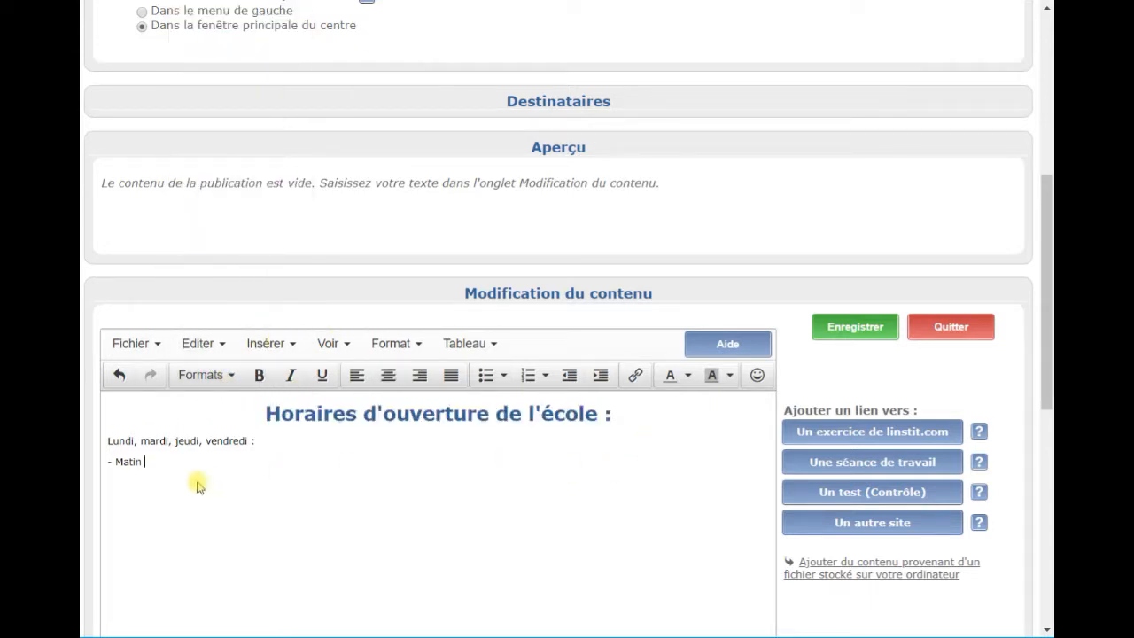
# Save the Horaires publication's content and quit its editor.
pyautogui.click(858, 330)
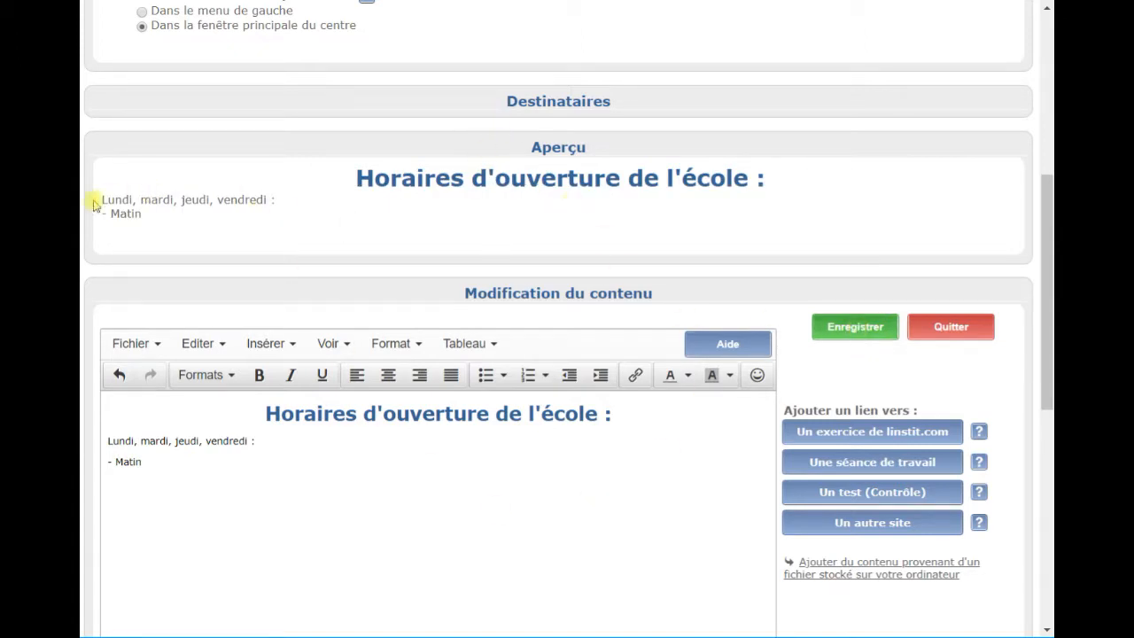
pyautogui.click(570, 150)
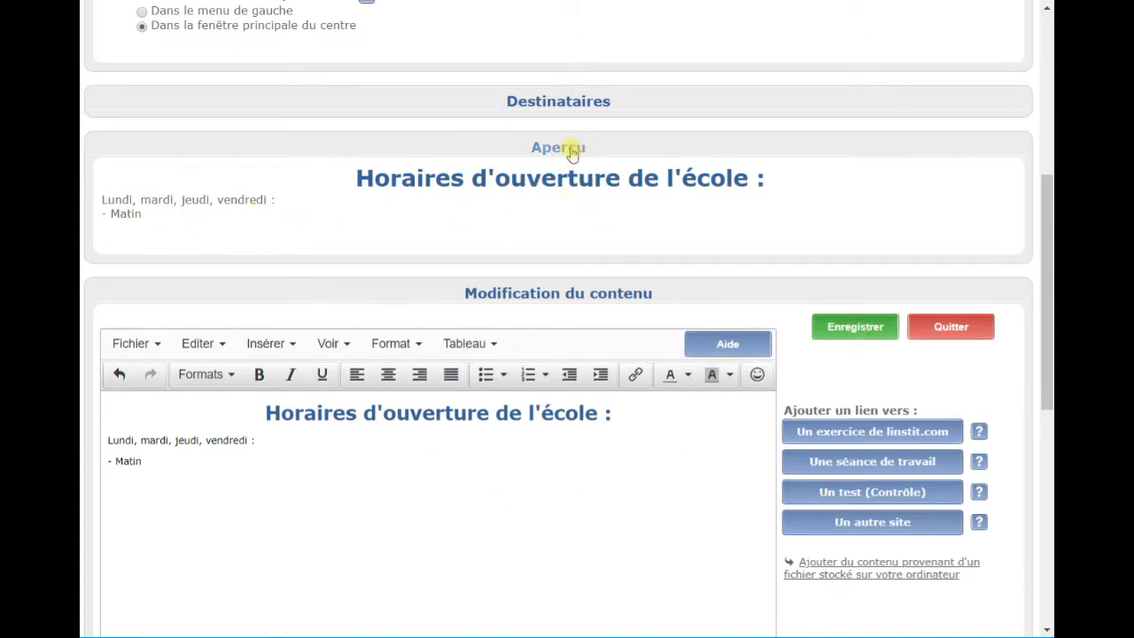
pyautogui.click(937, 232)
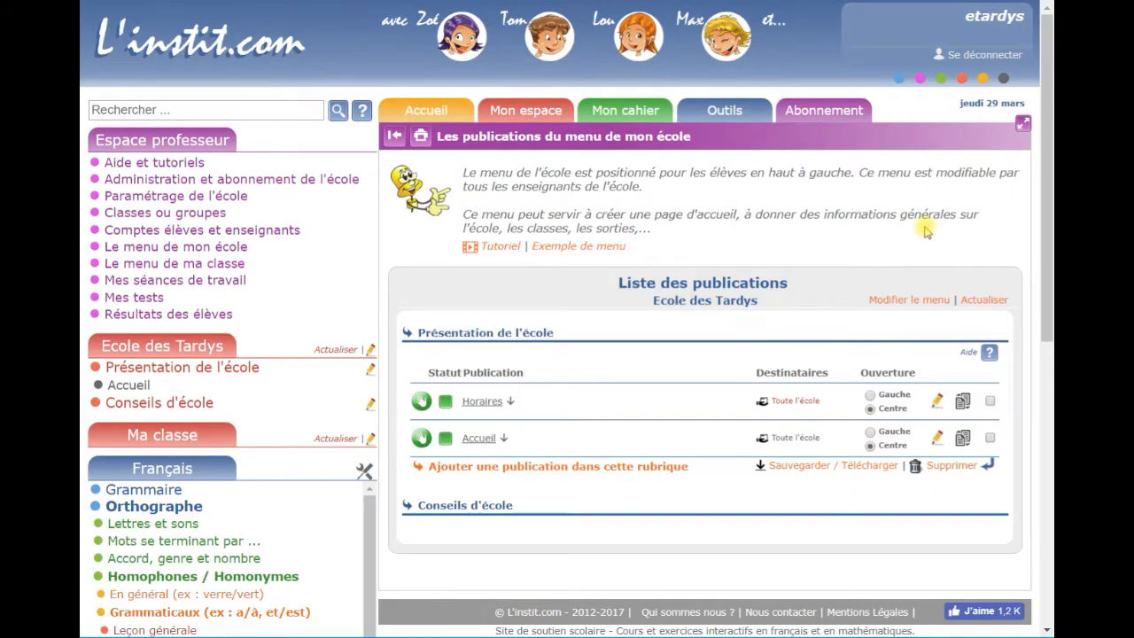
# Move the Accueil publication above Horaires in "Présentation de l'école" and refresh the Ecole des Tardys menu.
pyautogui.click(339, 348)
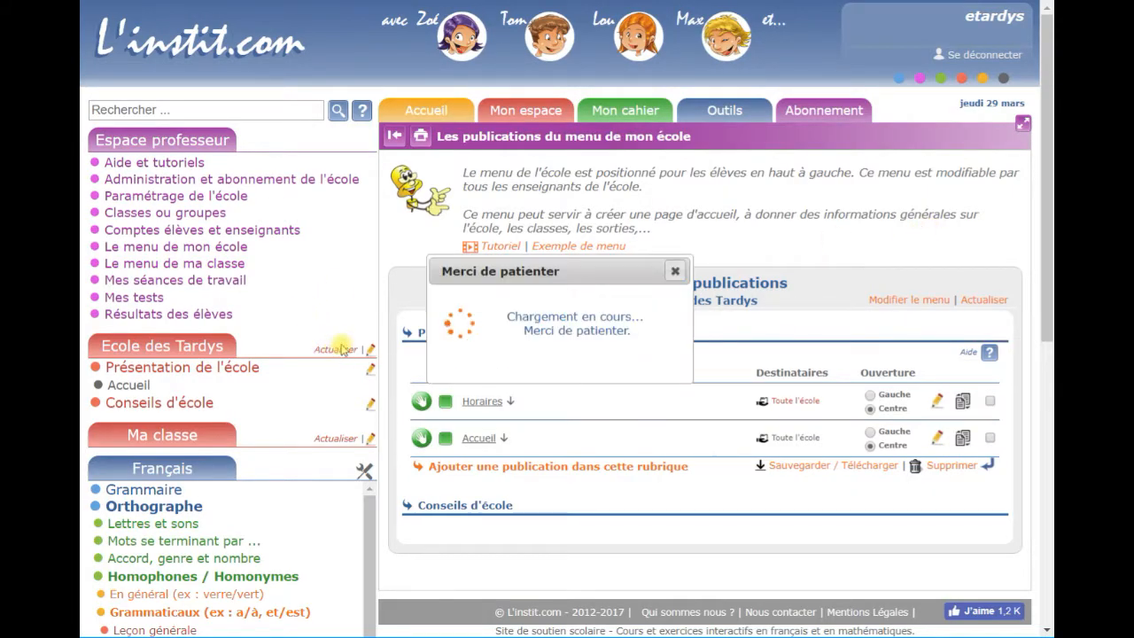
pyautogui.click(157, 367)
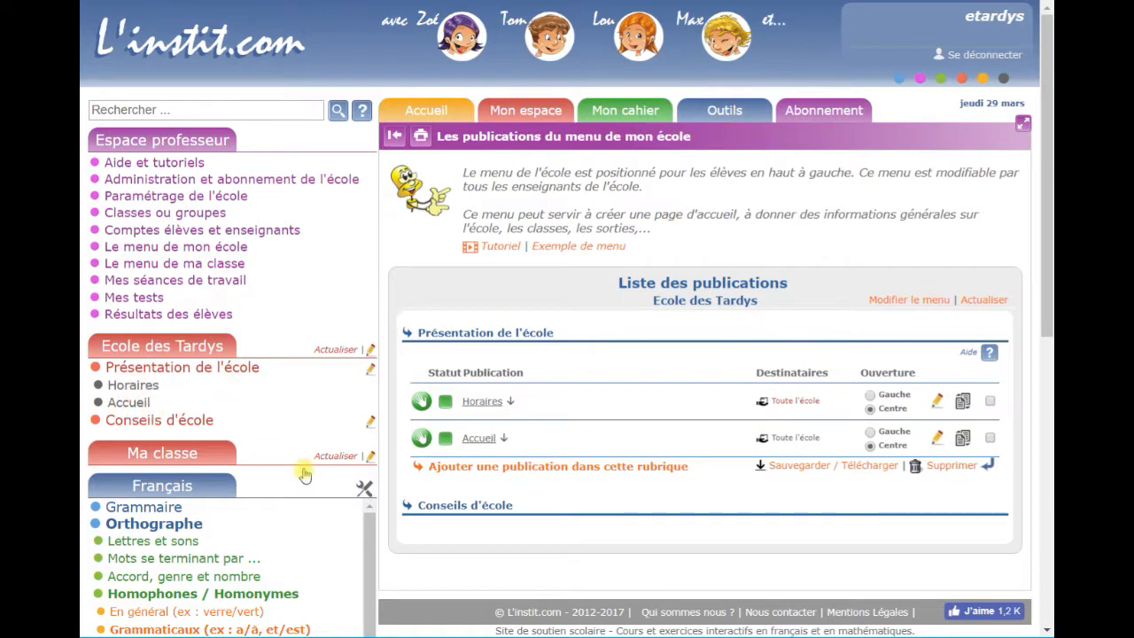
pyautogui.moveTo(421, 438); pyautogui.dragTo(421, 400)
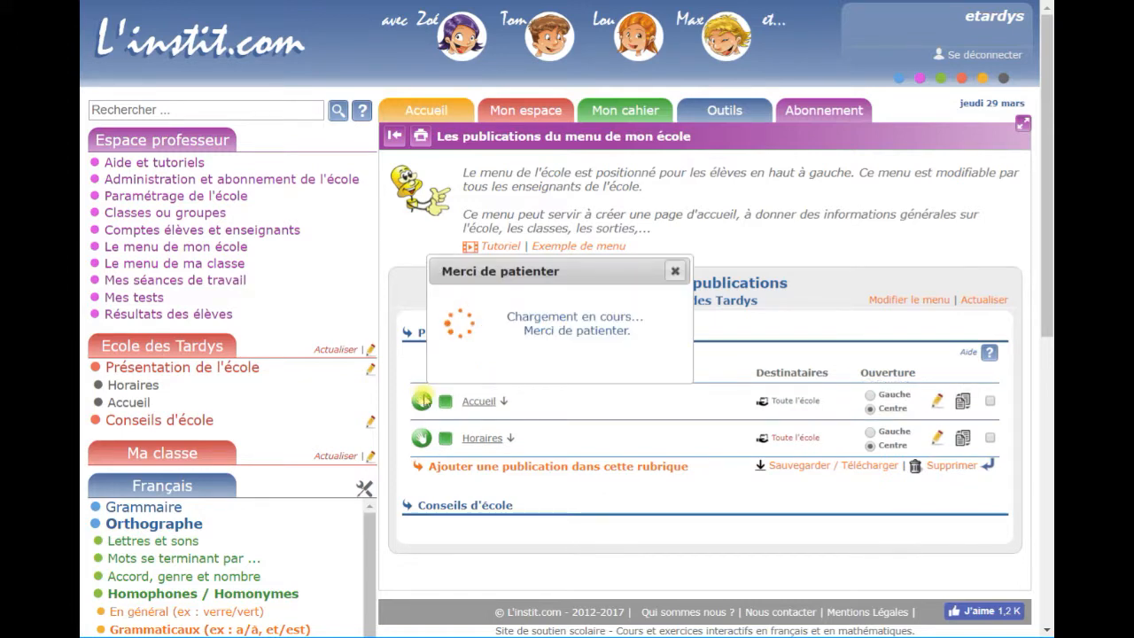
pyautogui.click(337, 349)
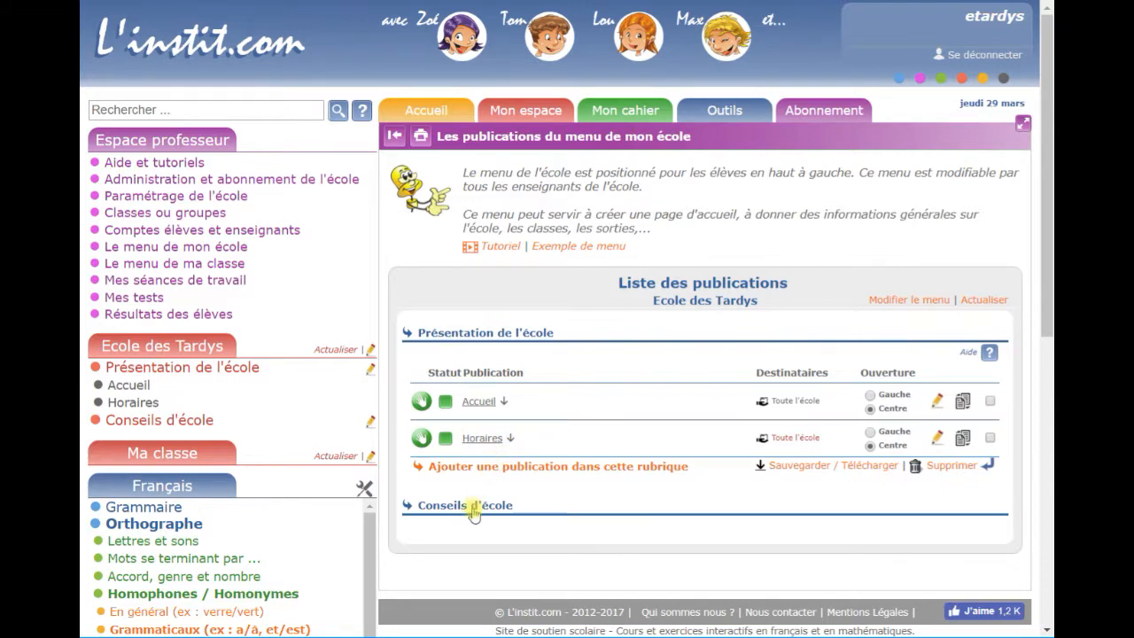
# Expand the "Conseils d'école" section in the publications list to view its publications.
pyautogui.scroll(-1, 483, 508)
pyautogui.click(477, 418)
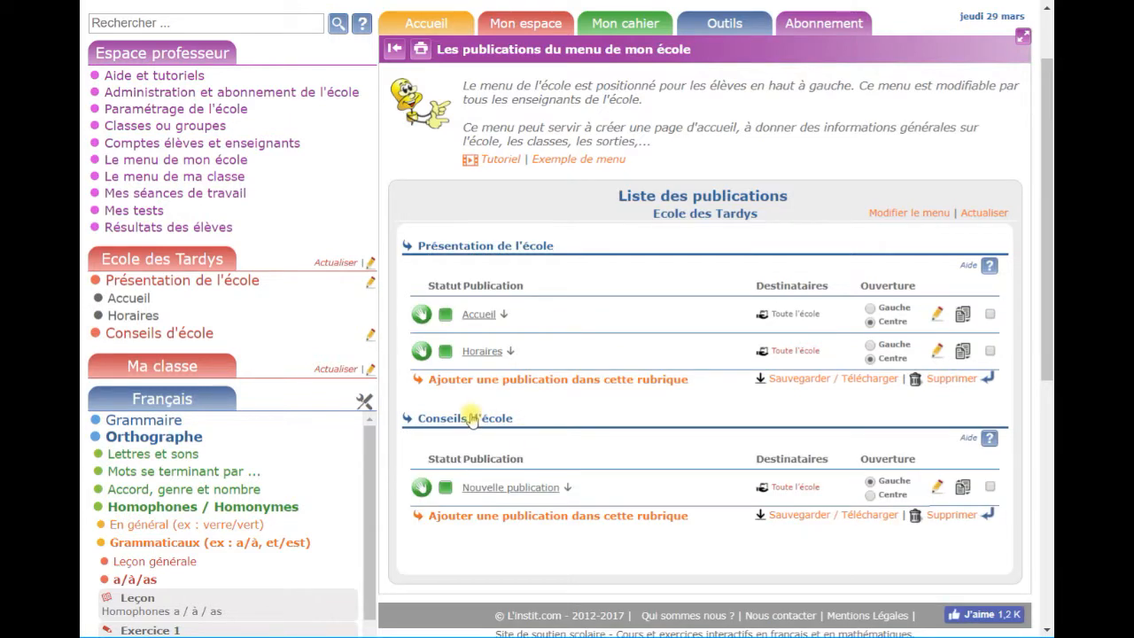
pyautogui.scroll(-1, 472, 421)
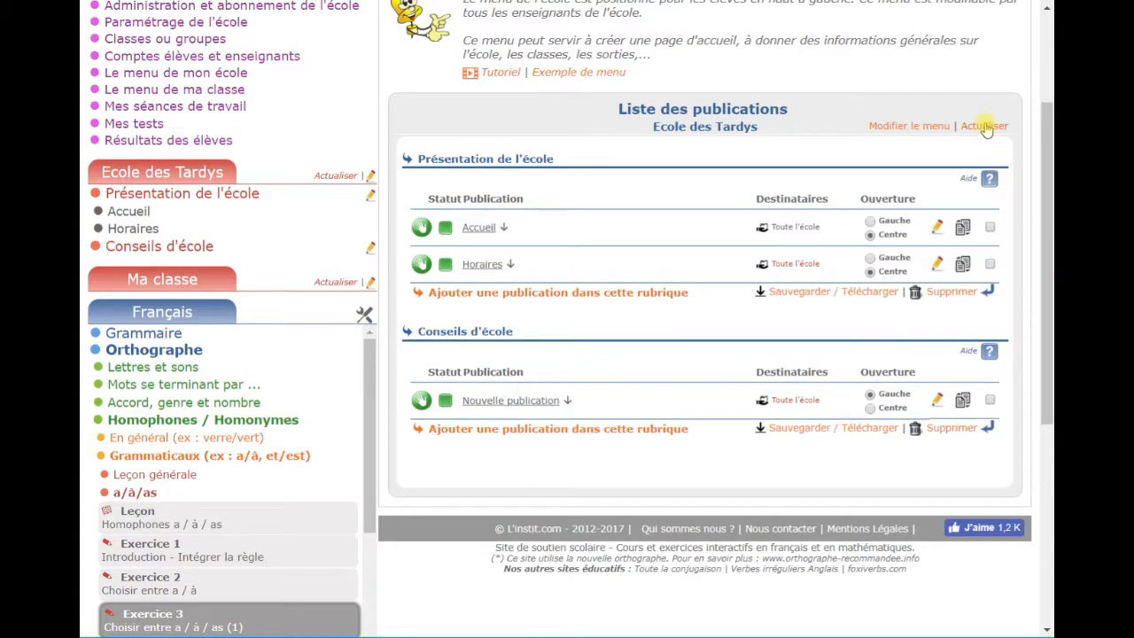
# Read through the help on building a section from "Présentation de l'école" and close it.
pyautogui.click(983, 180)
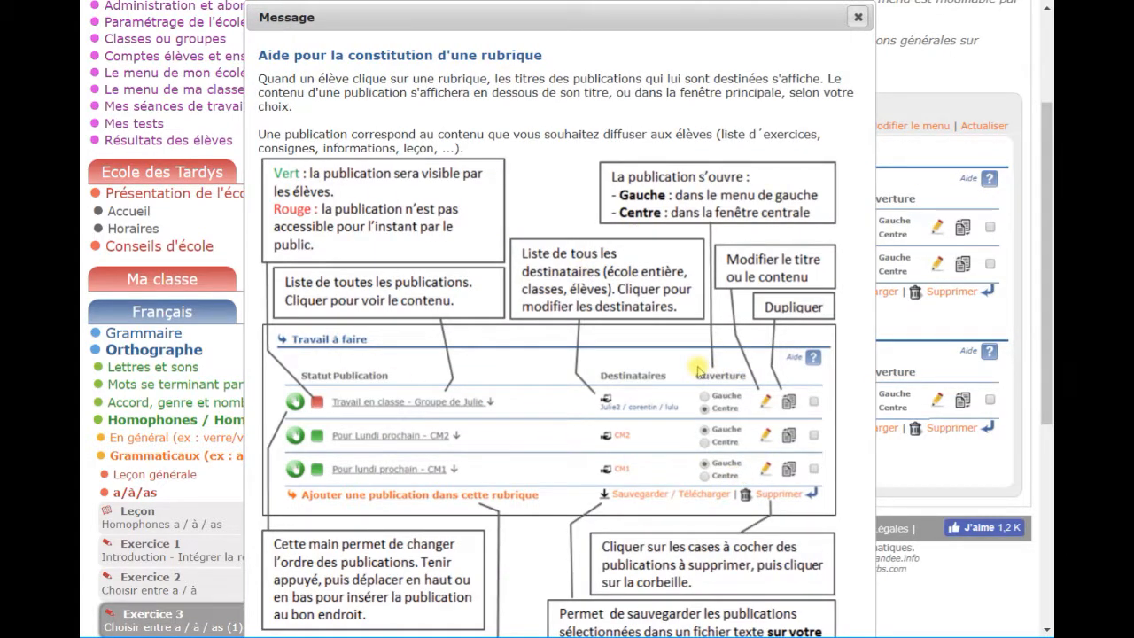
pyautogui.scroll(-2, 590, 363)
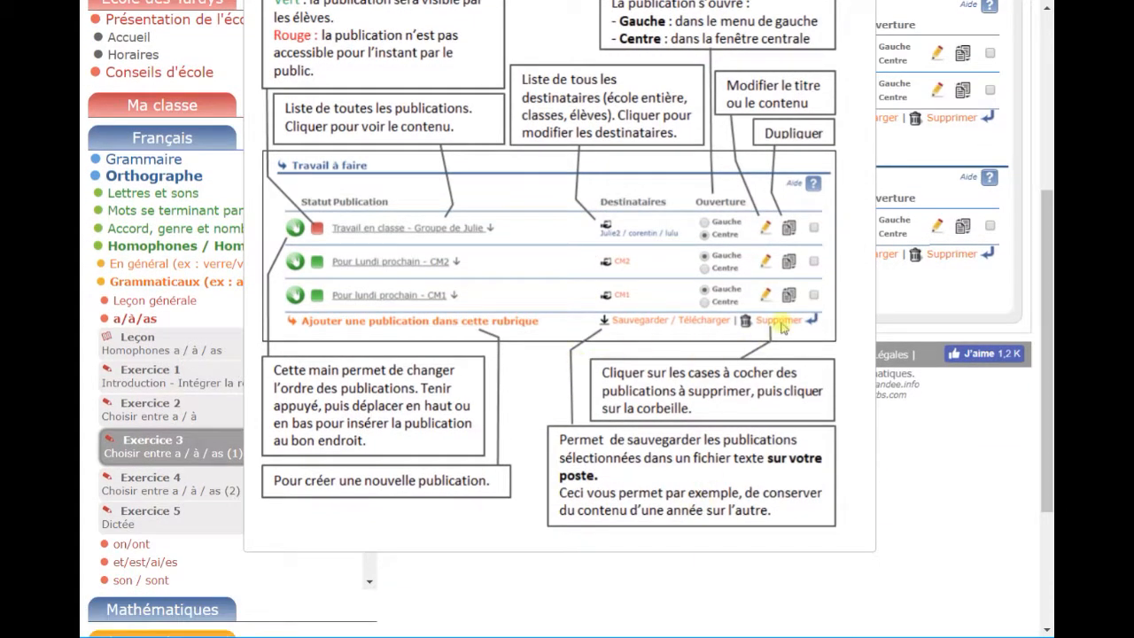
pyautogui.scroll(2, 840, 315)
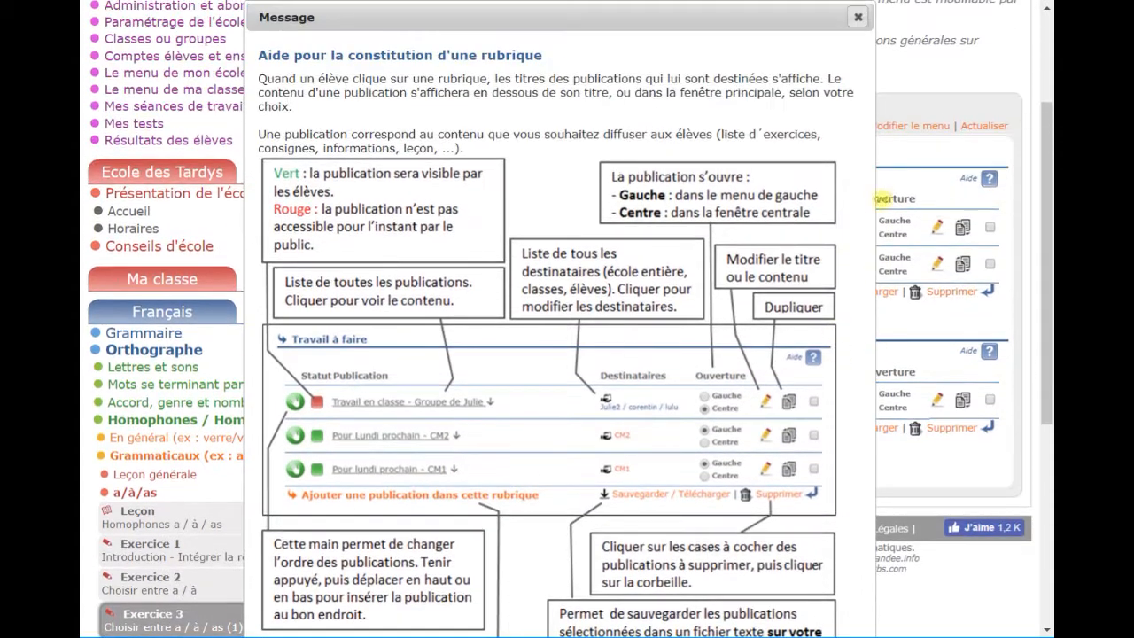
pyautogui.click(856, 14)
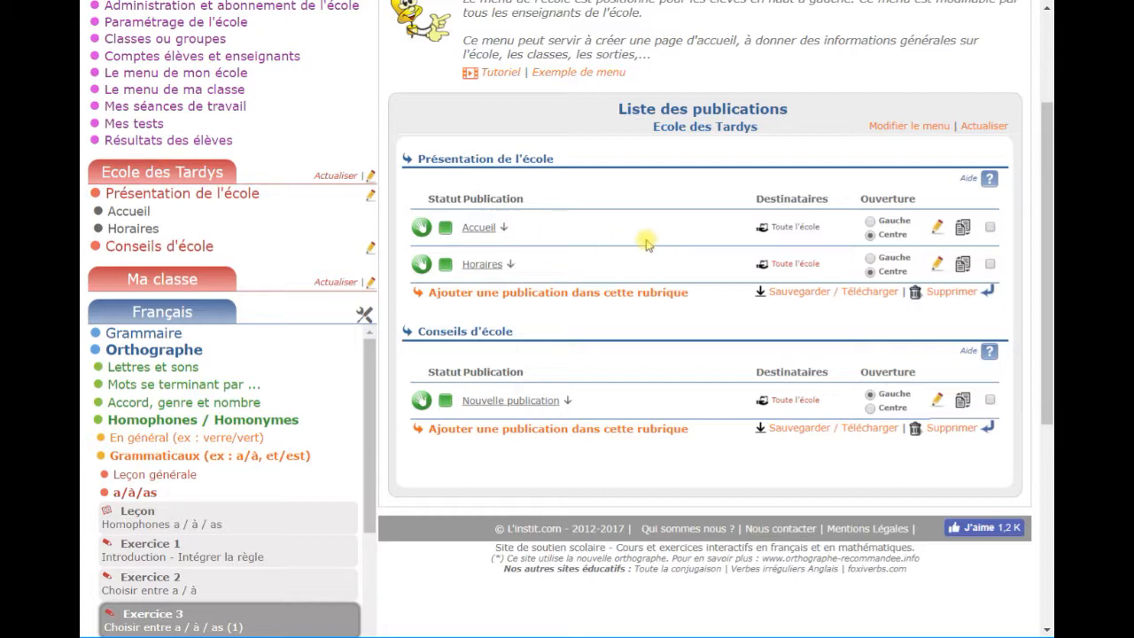
# Preview and collapse the Accueil publication's content, and set the Horaires publication's status to non visible.
pyautogui.click(477, 227)
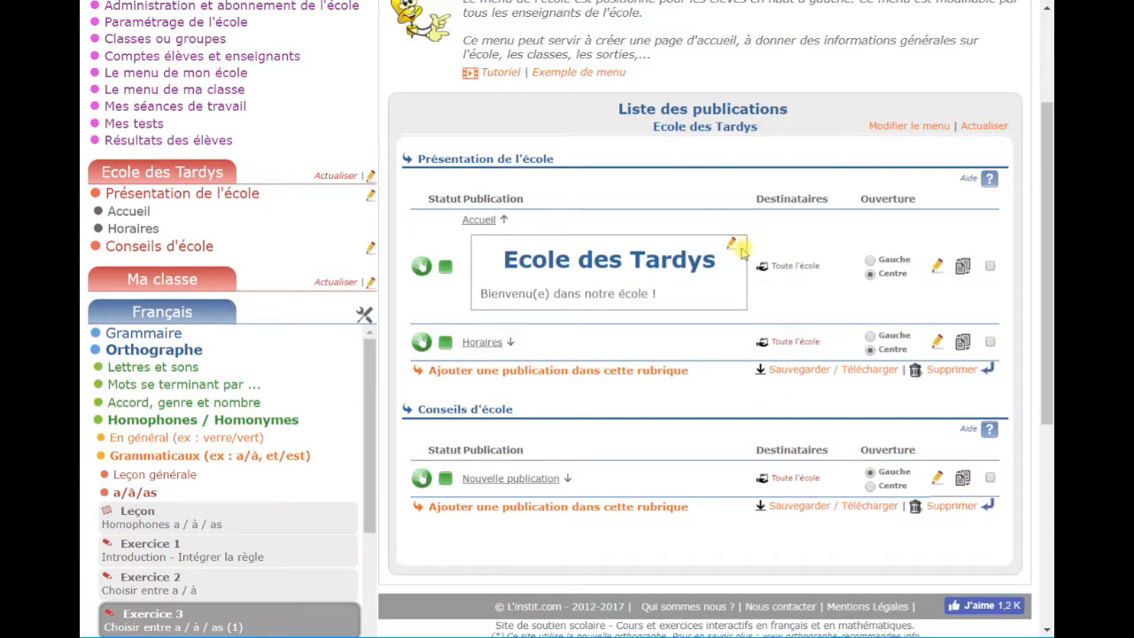
pyautogui.click(476, 220)
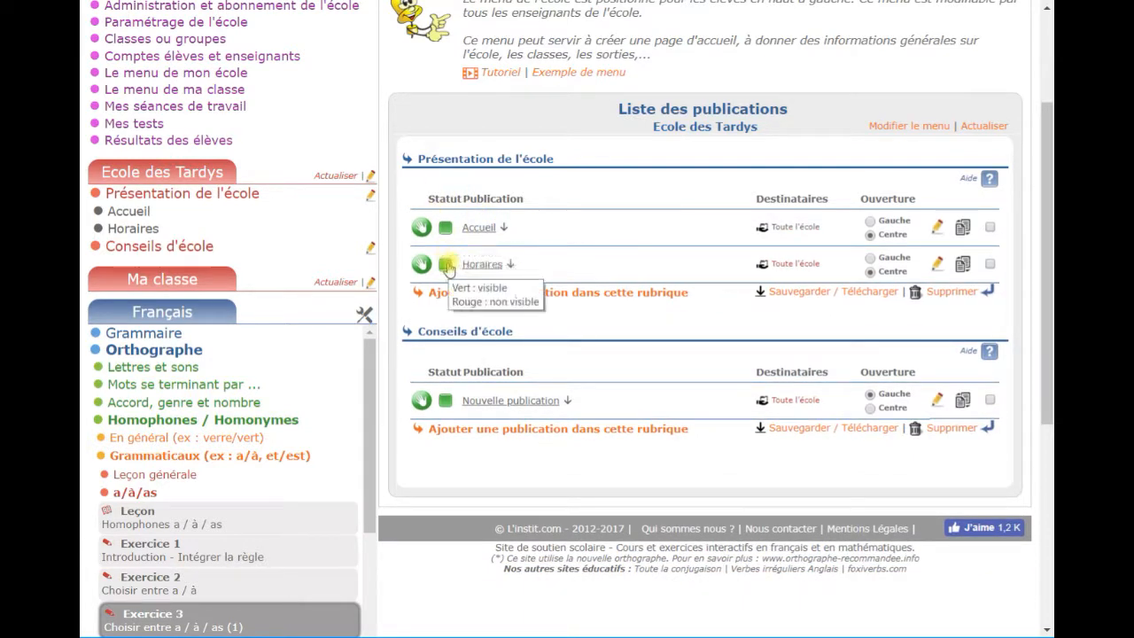
pyautogui.click(446, 265)
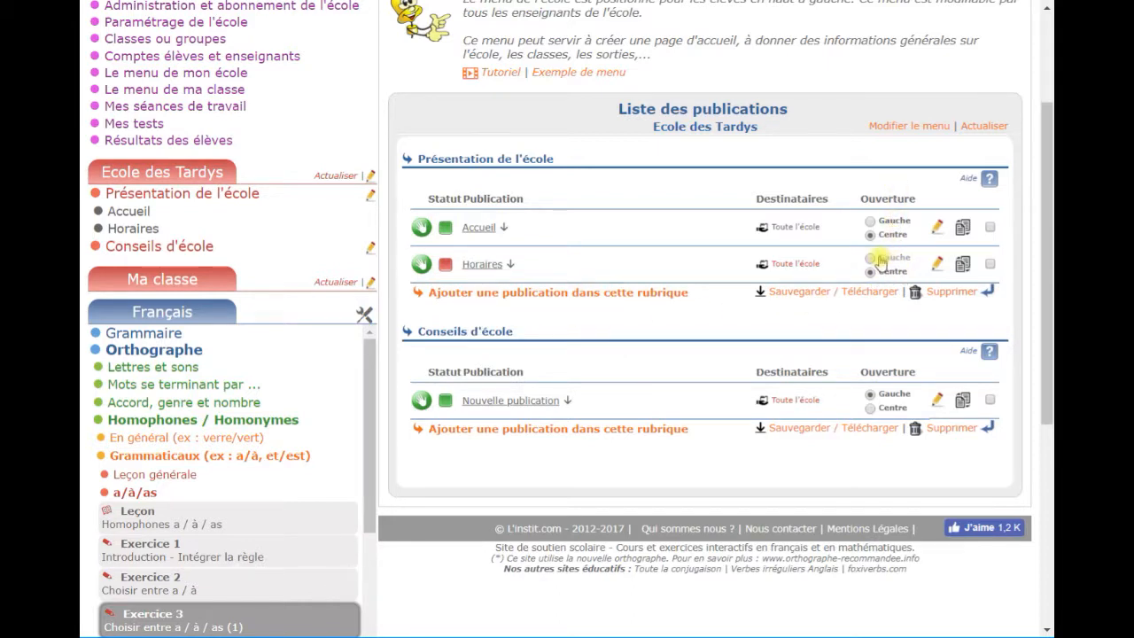
# Duplicate the Horaires publication as "Nouvelle publication - Copie" into the "Conseils d'école" section.
pyautogui.click(962, 266)
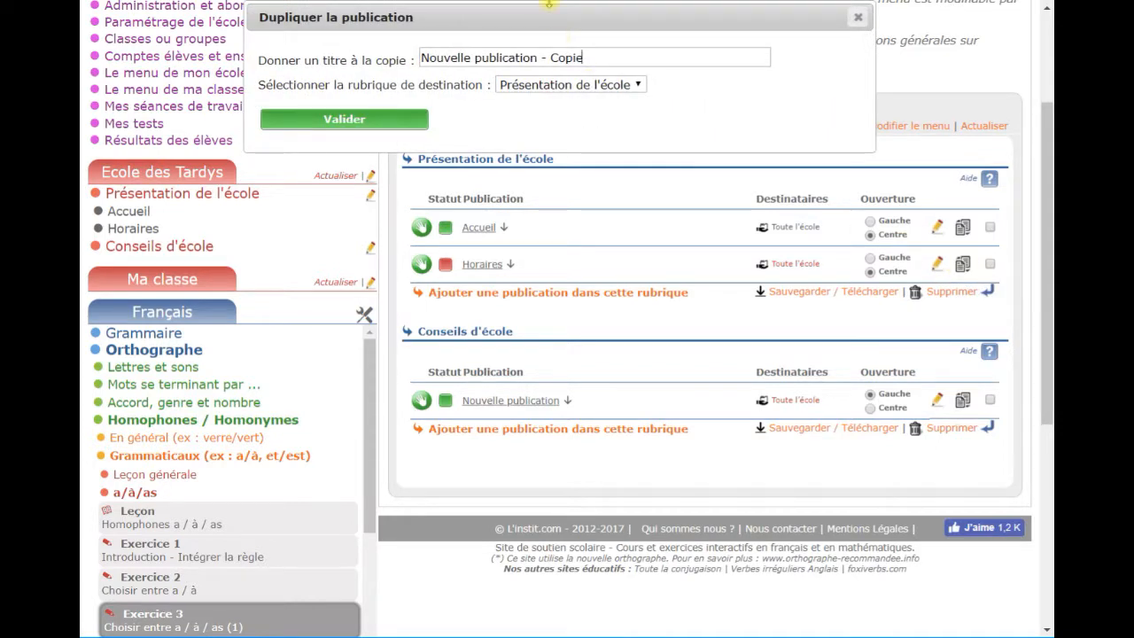
pyautogui.click(544, 85)
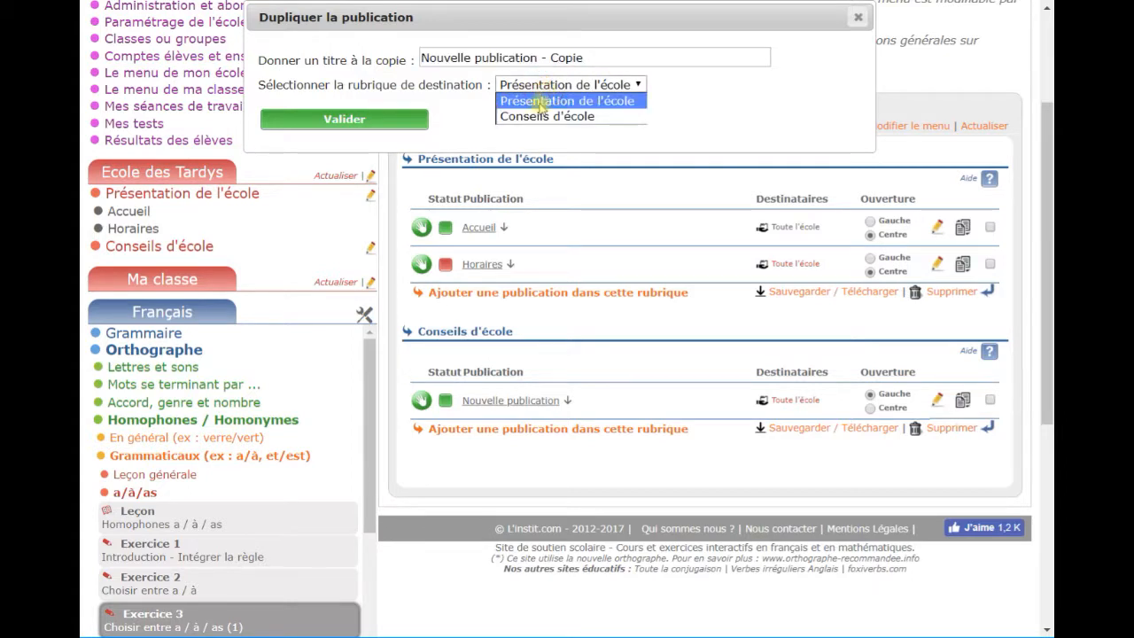
pyautogui.click(521, 101)
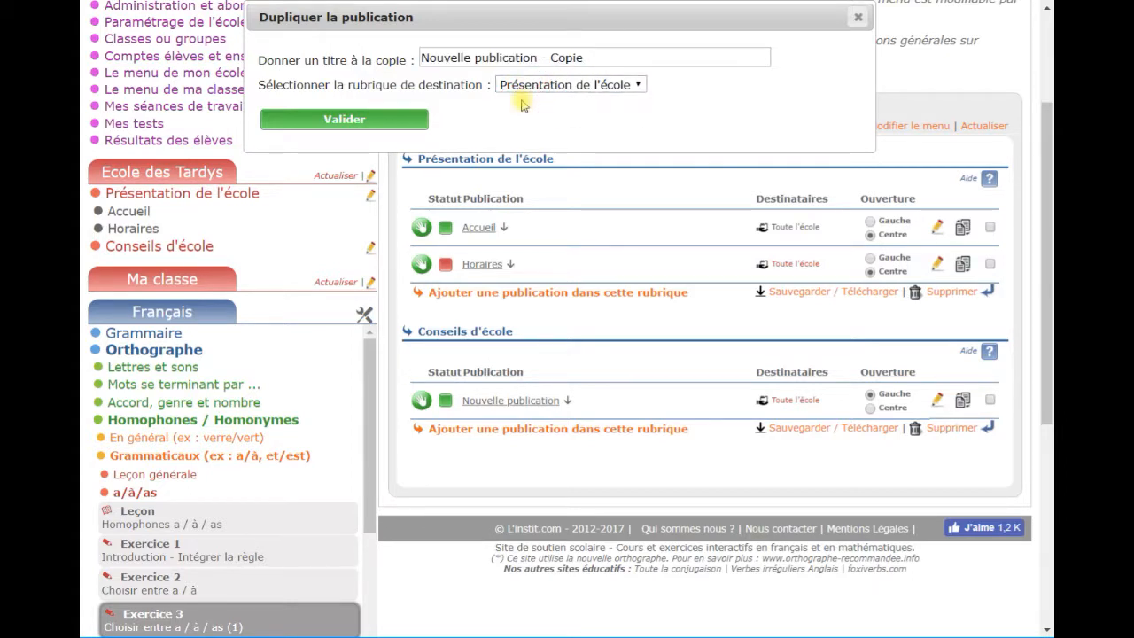
pyautogui.click(525, 85)
pyautogui.click(530, 114)
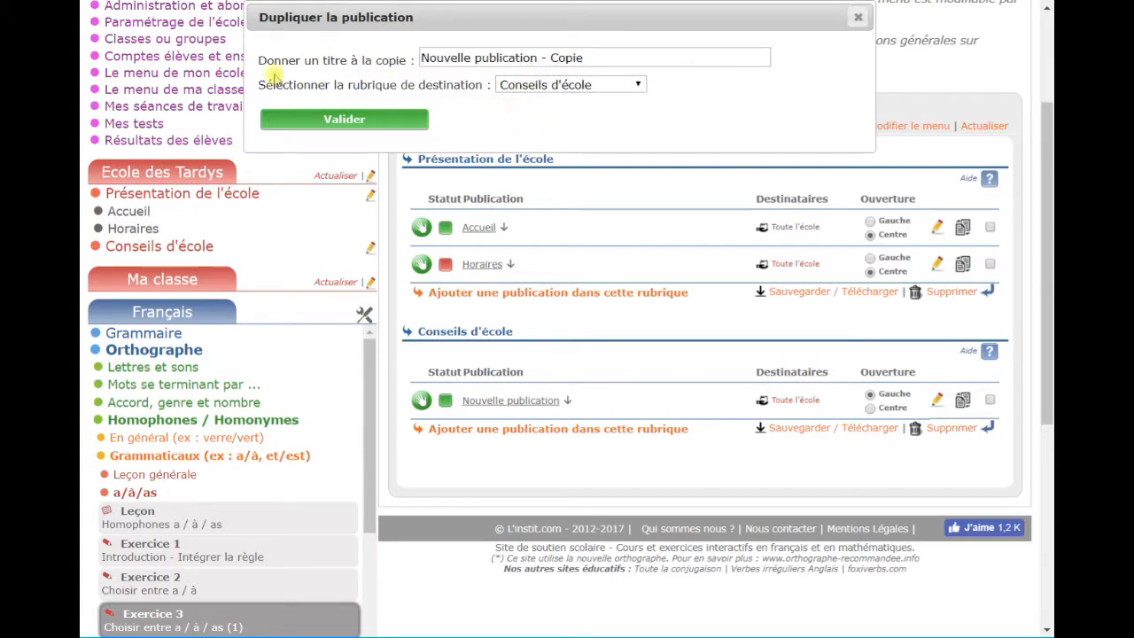
pyautogui.click(341, 118)
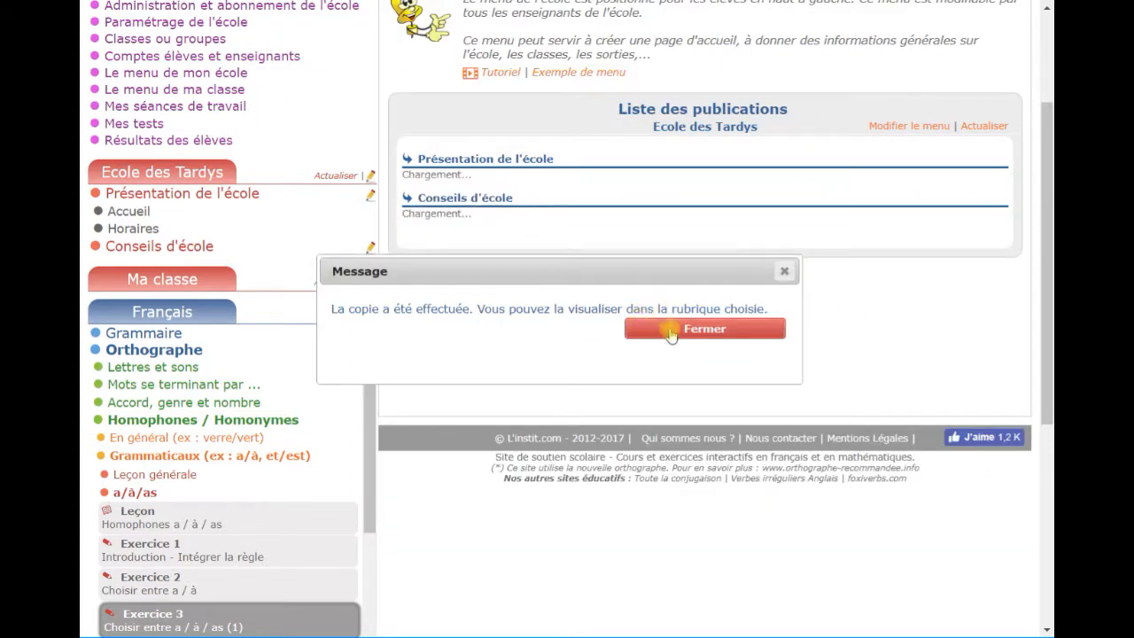
pyautogui.click(669, 335)
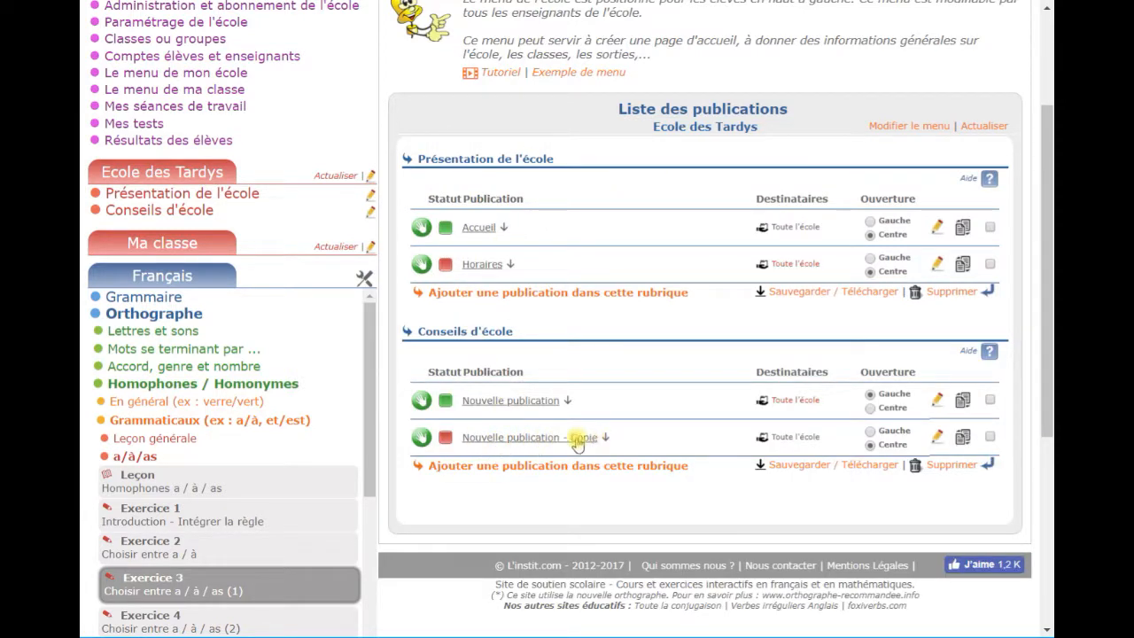
# Delete the "Nouvelle publication - Copie" publication from the "Conseils d'école" section.
pyautogui.click(989, 436)
pyautogui.click(955, 464)
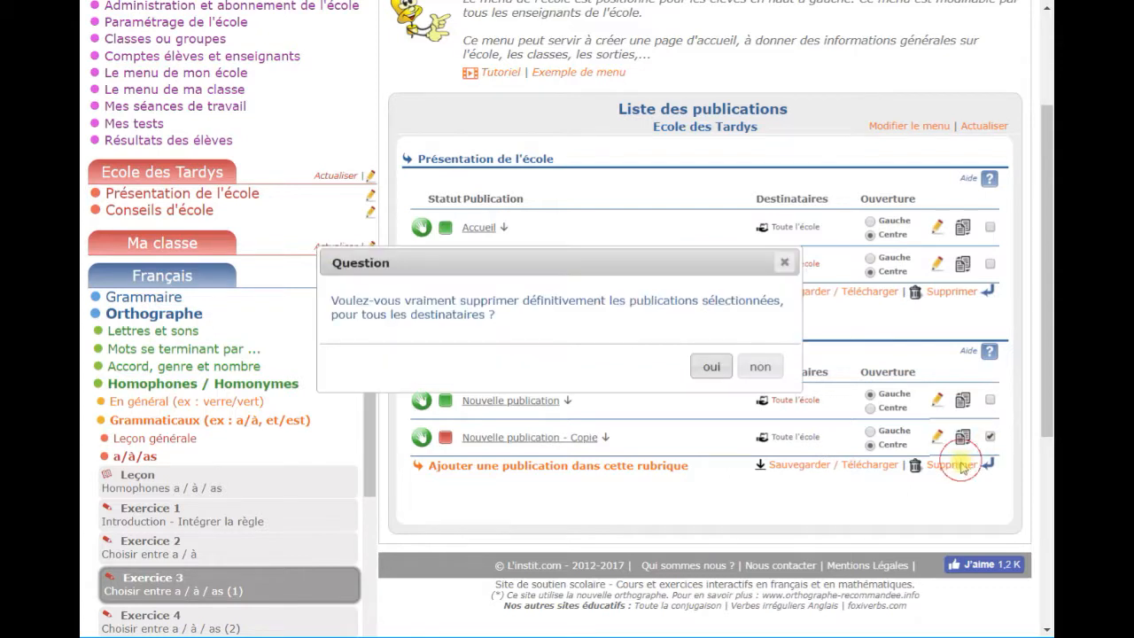
pyautogui.click(714, 368)
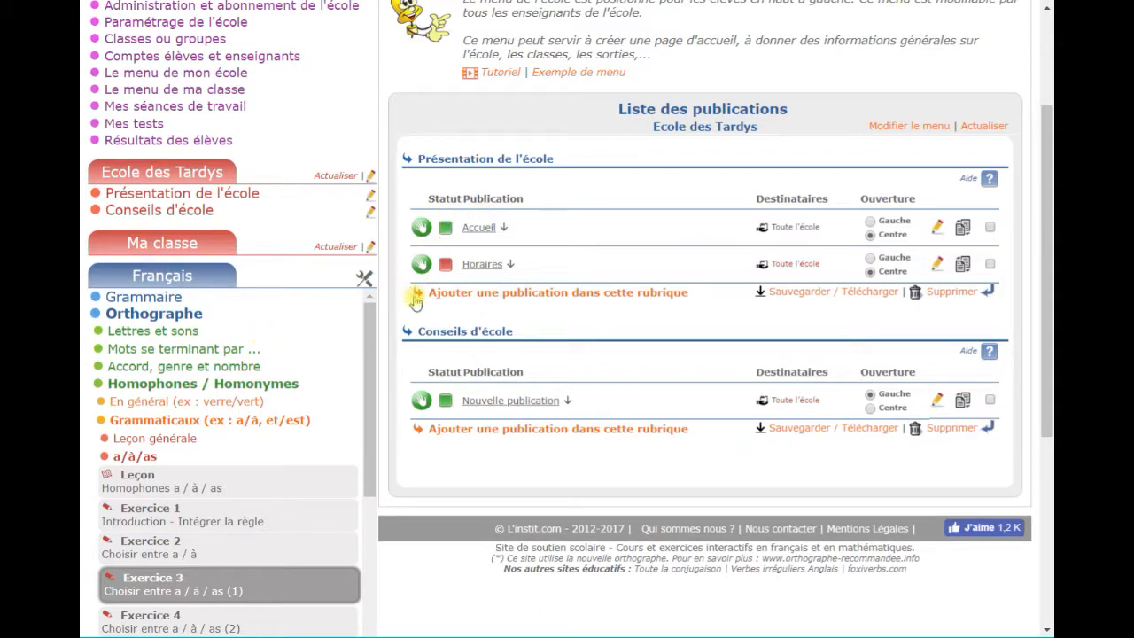
# Back up only the Horaires publication by downloading it to the computer under the file name "sauv_horaires".
pyautogui.click(801, 294)
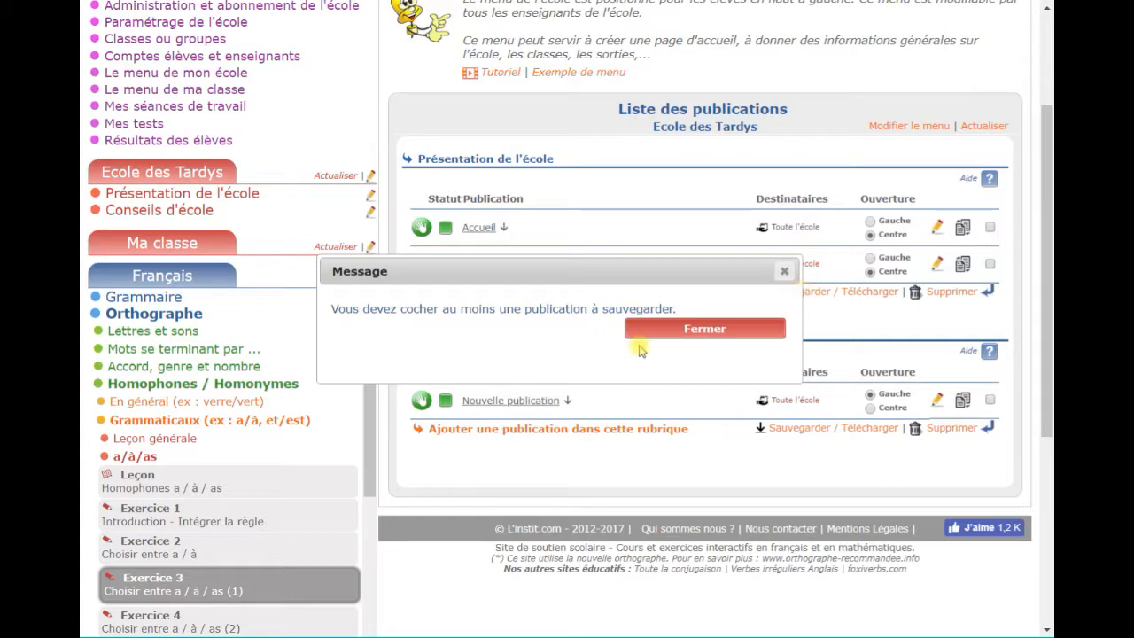
pyautogui.click(723, 332)
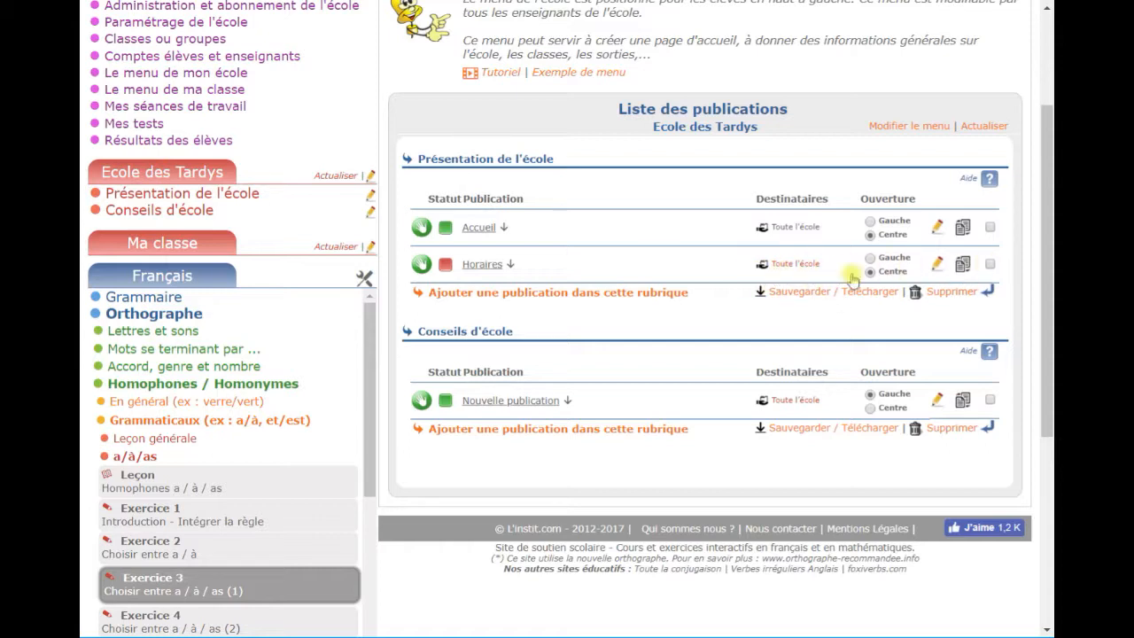
pyautogui.click(990, 263)
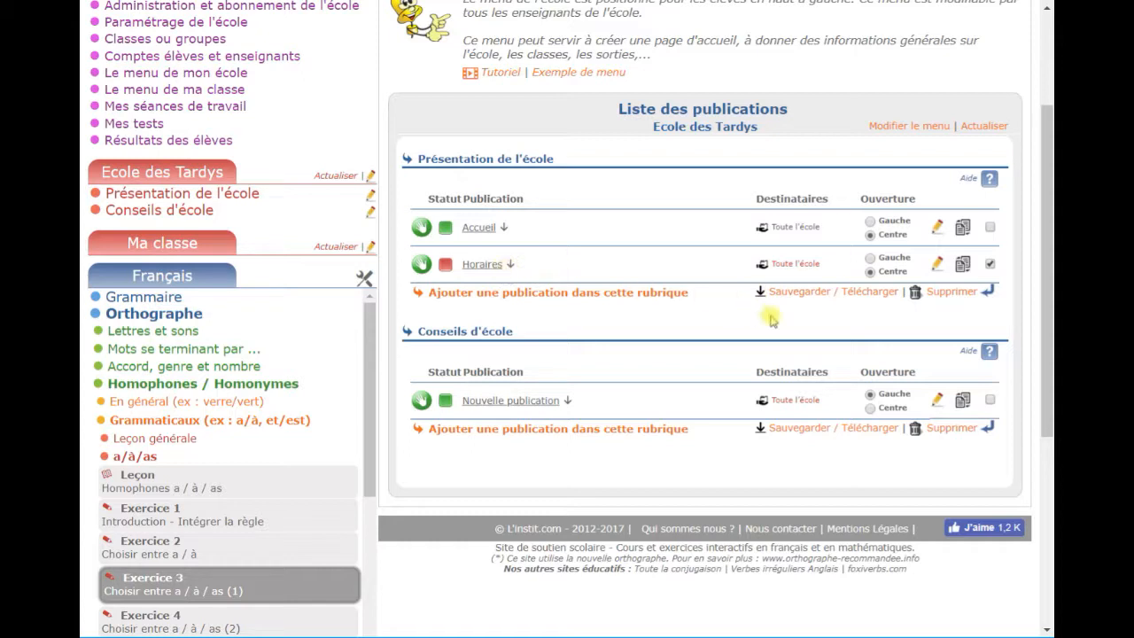
pyautogui.click(806, 292)
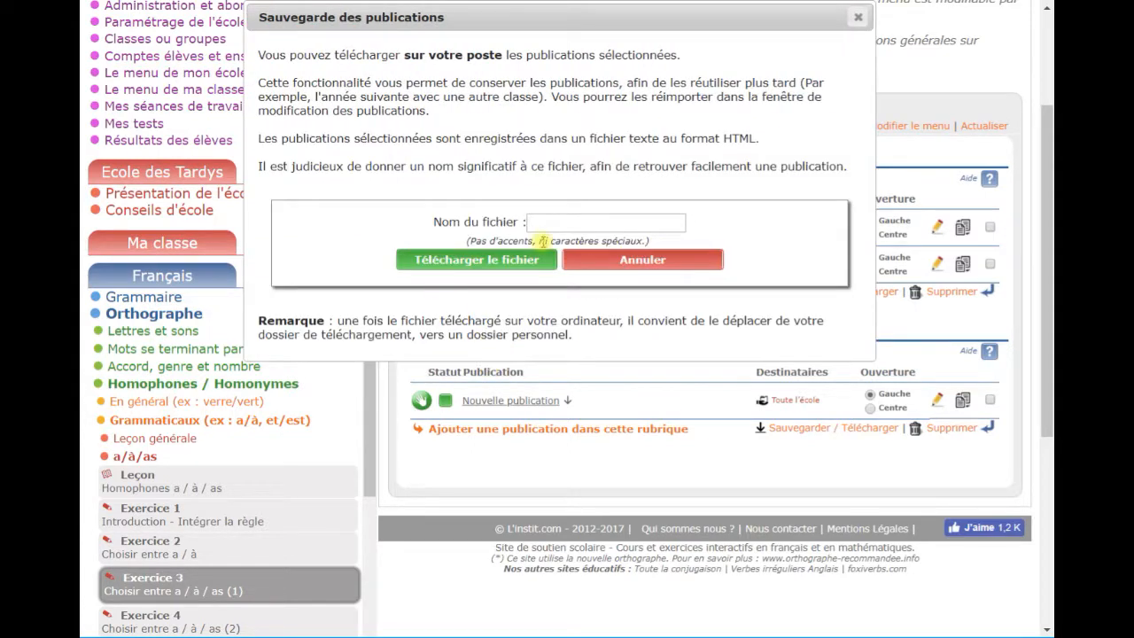
pyautogui.click(548, 223)
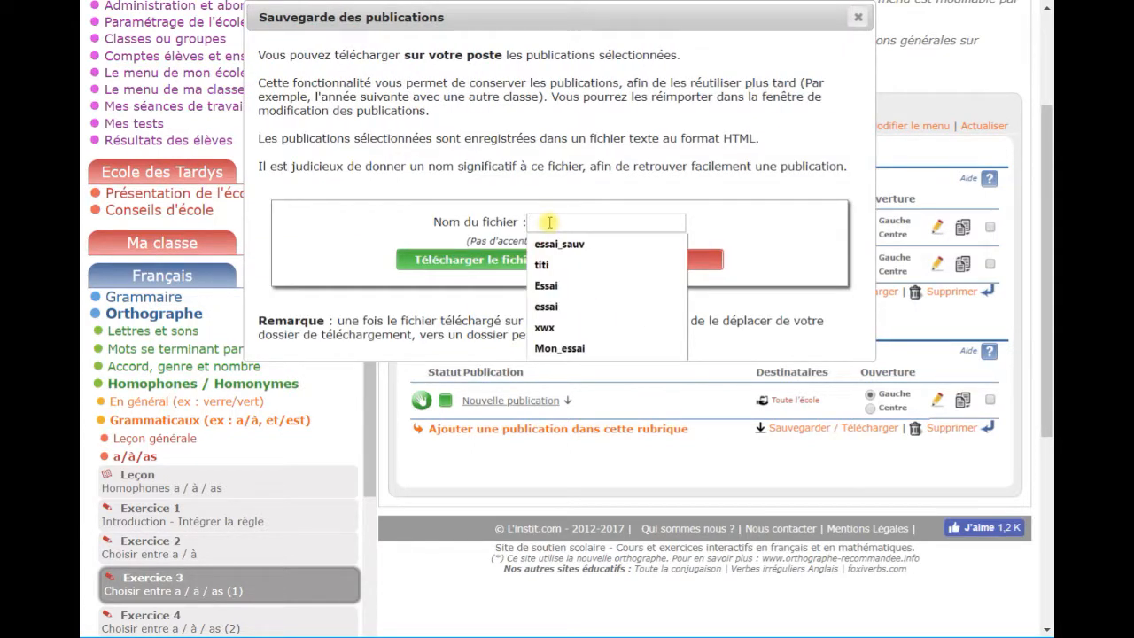
pyautogui.write('sauv_horair')
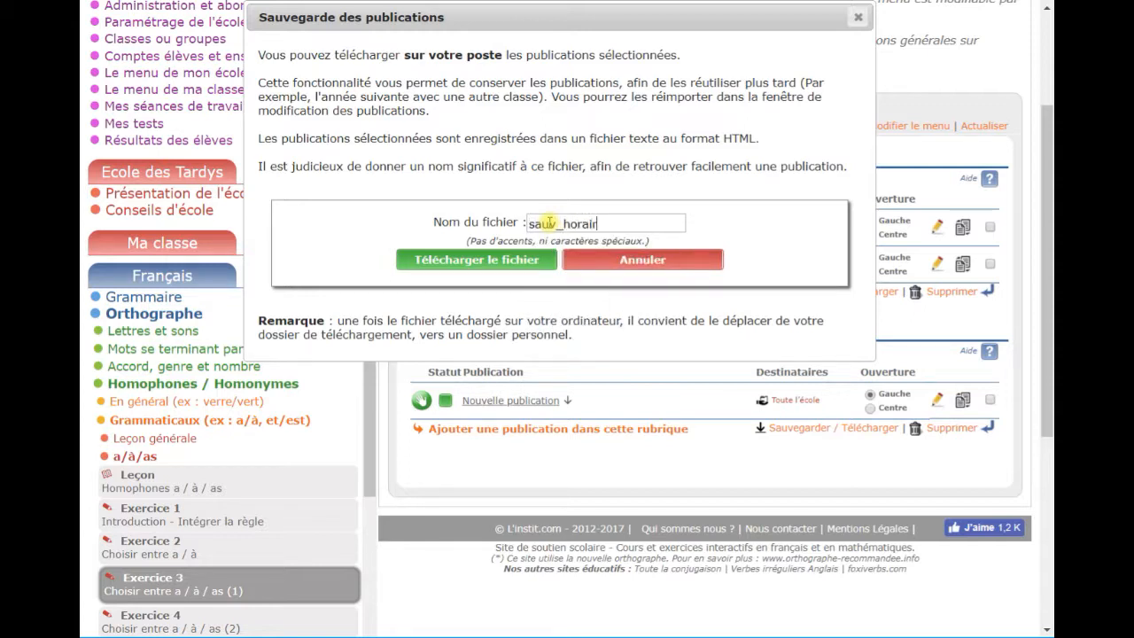
pyautogui.click(483, 266)
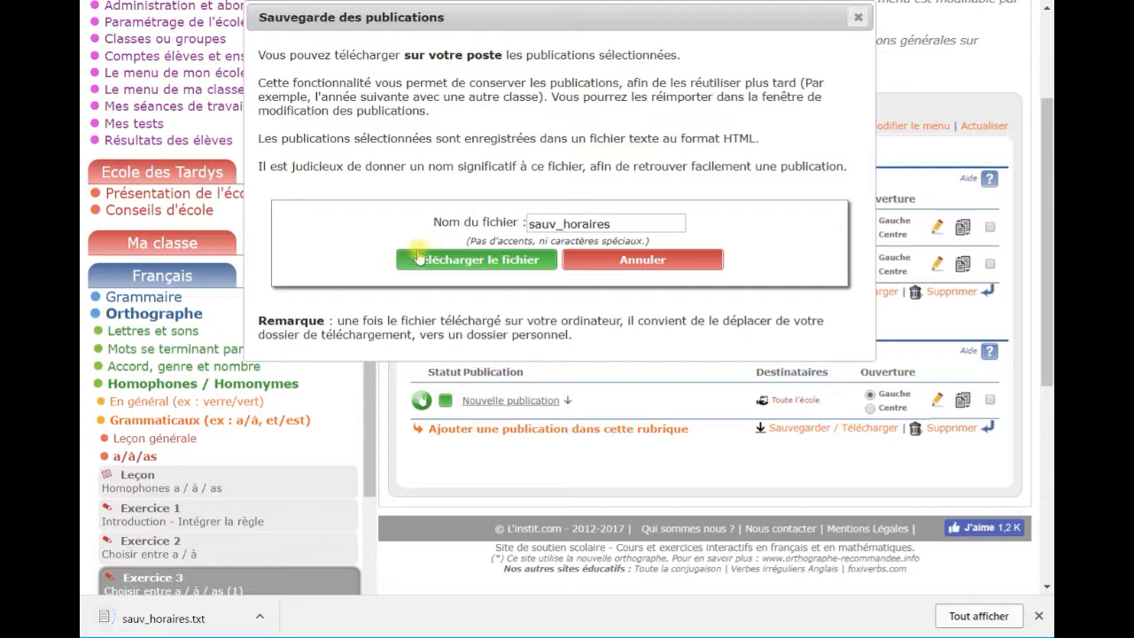
pyautogui.click(857, 17)
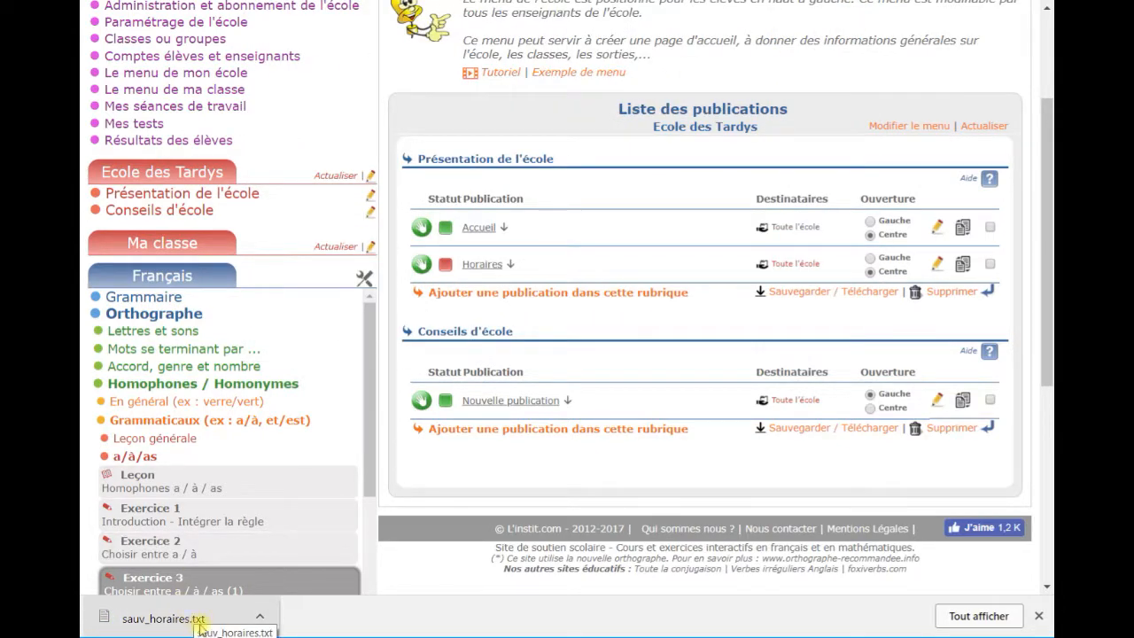